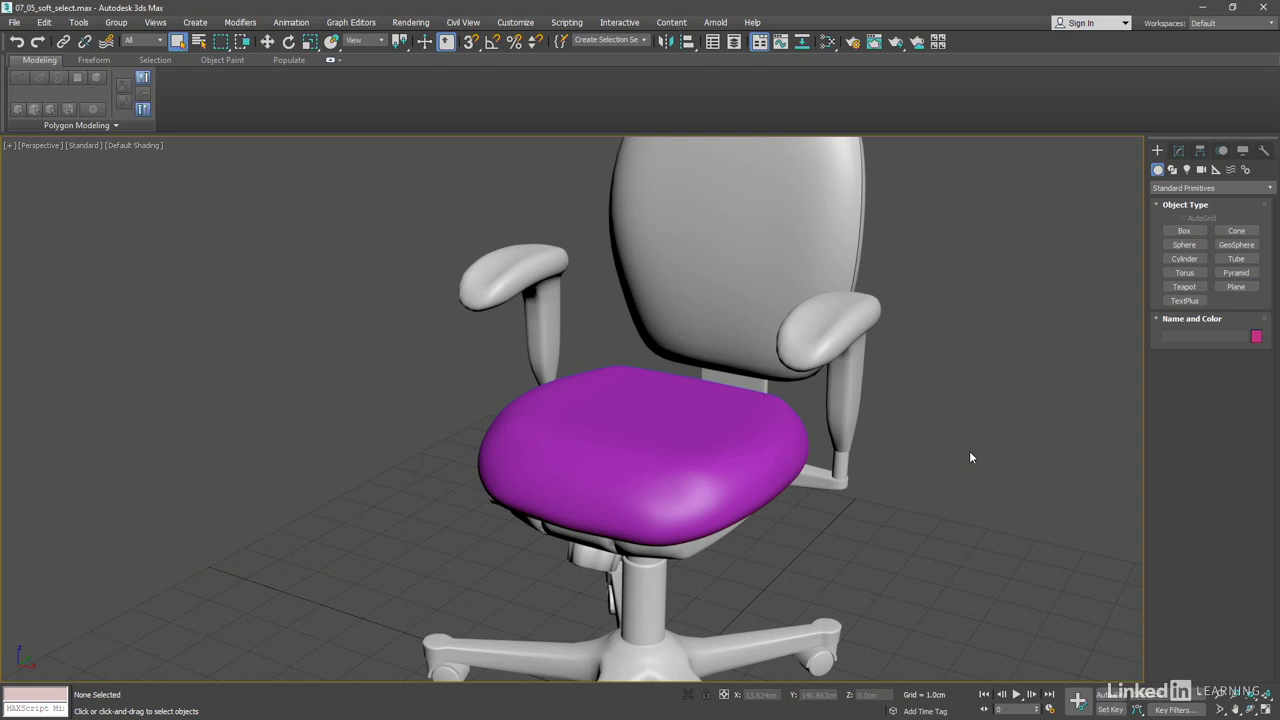
# Select the purple seat cushion and drop below Symmetry to its Editable Poly level.
pyautogui.click(625, 451)
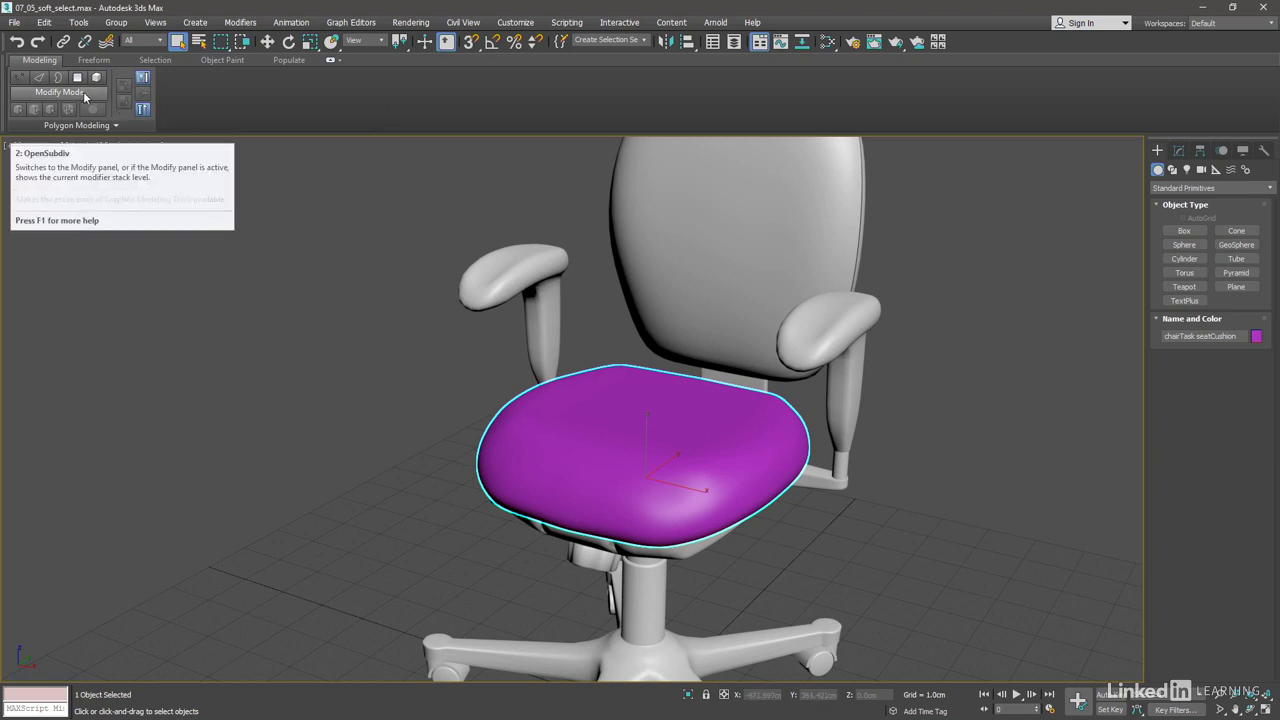
pyautogui.click(85, 95)
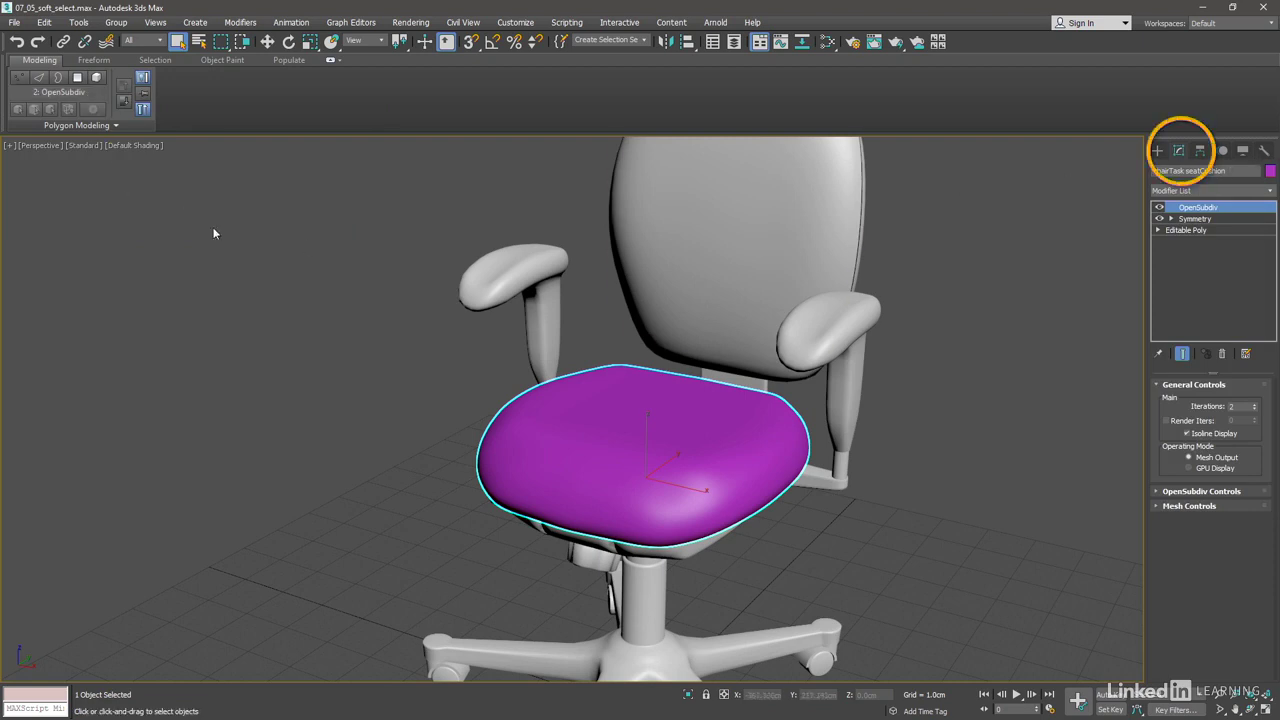
pyautogui.click(124, 102)
pyautogui.click(124, 103)
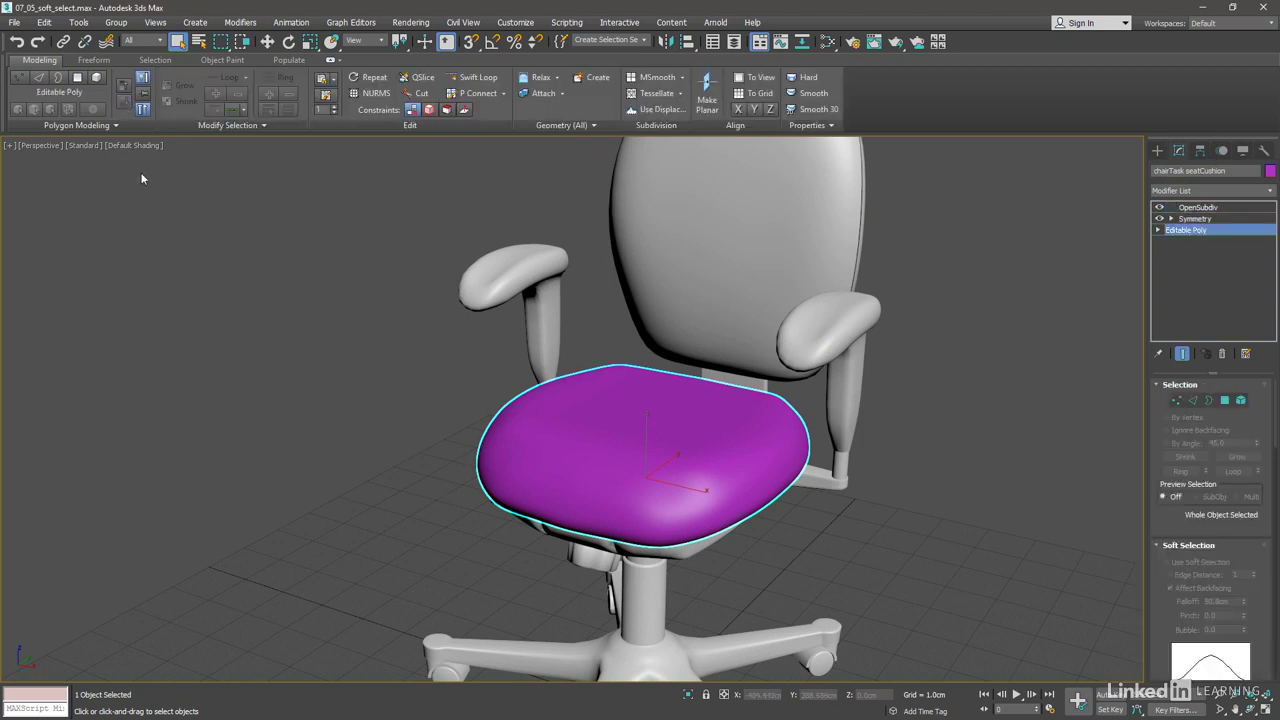
# In Vertex mode, select two cushion-top vertices and enable Use Soft Selection with 50.0cm falloff.
pyautogui.click(18, 80)
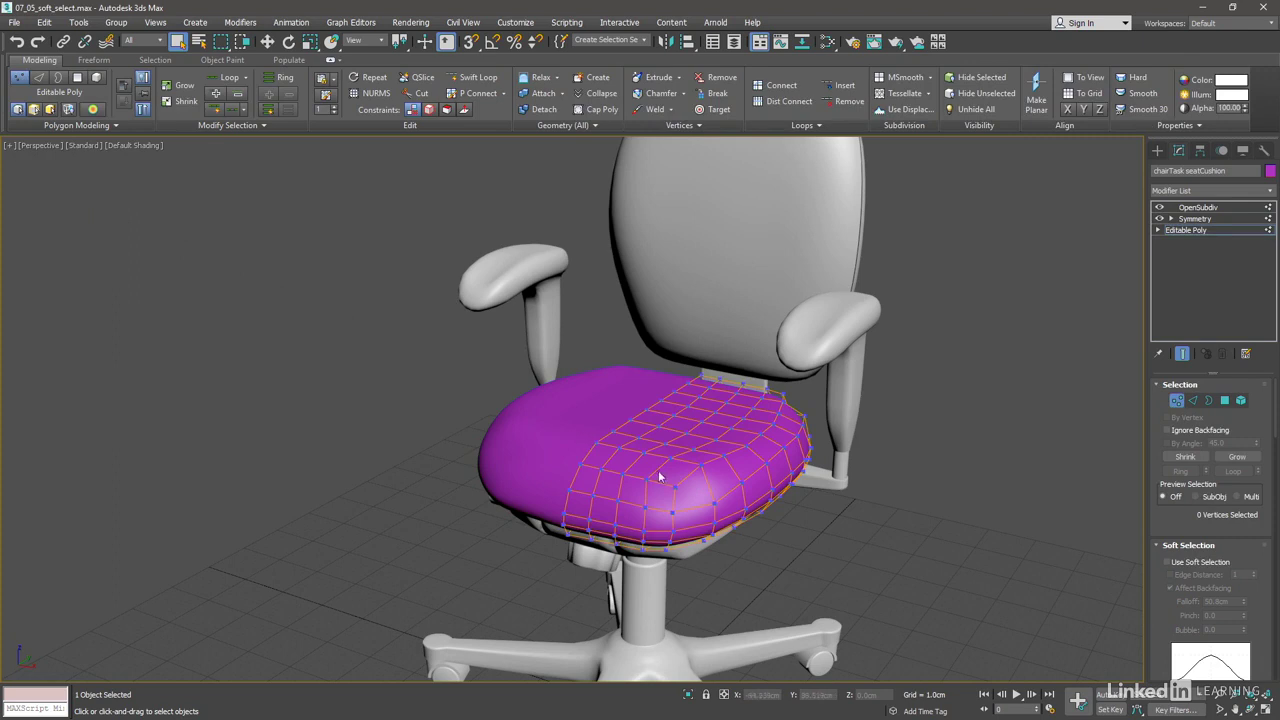
pyautogui.keyDown('alt'); pyautogui.moveTo(659, 477); pyautogui.dragTo(654, 411, button='middle'); pyautogui.keyUp('alt')
pyautogui.click(633, 430)
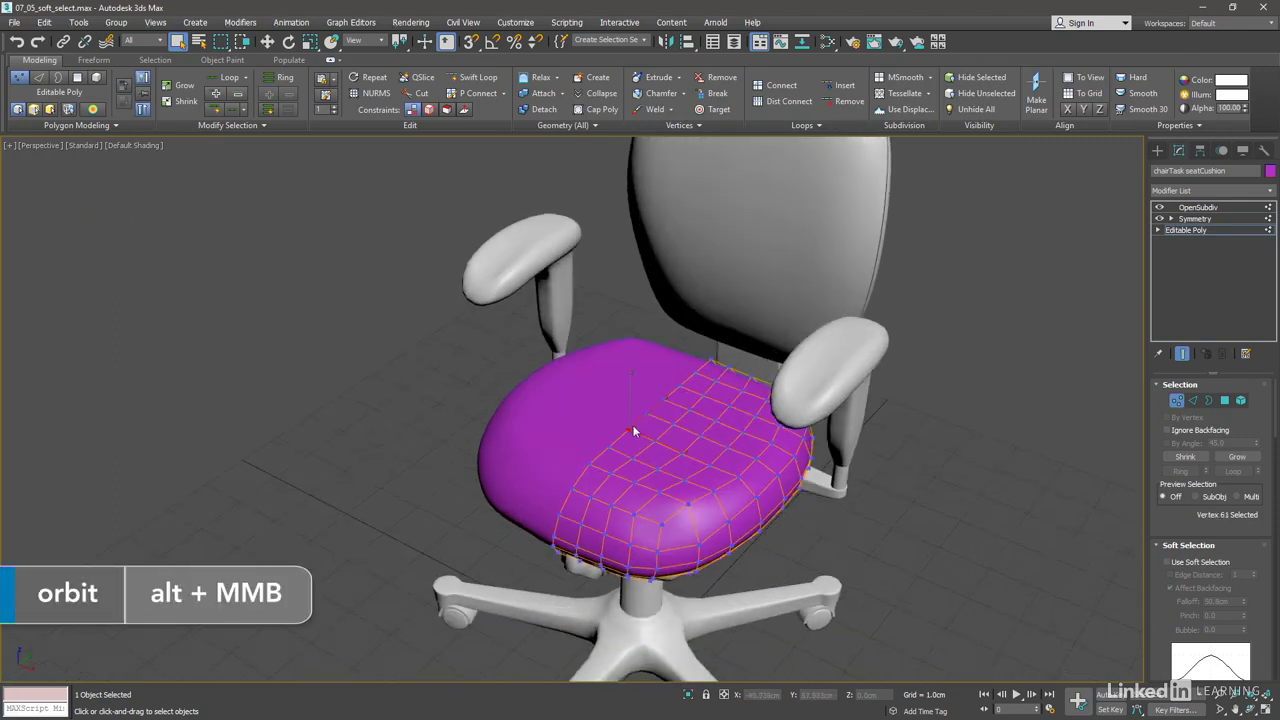
pyautogui.keyDown('ctrl'); pyautogui.click(647, 413); pyautogui.keyUp('ctrl')
pyautogui.scroll(3, 672, 484)
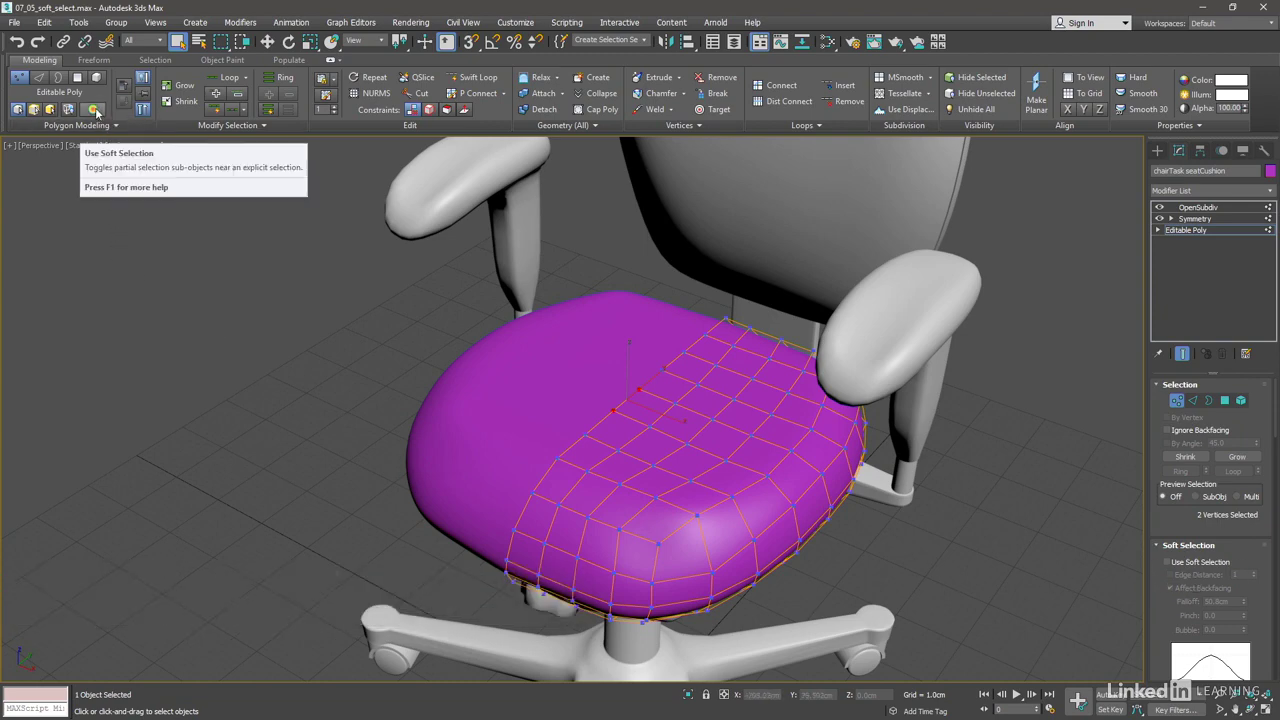
pyautogui.moveTo(93, 109)
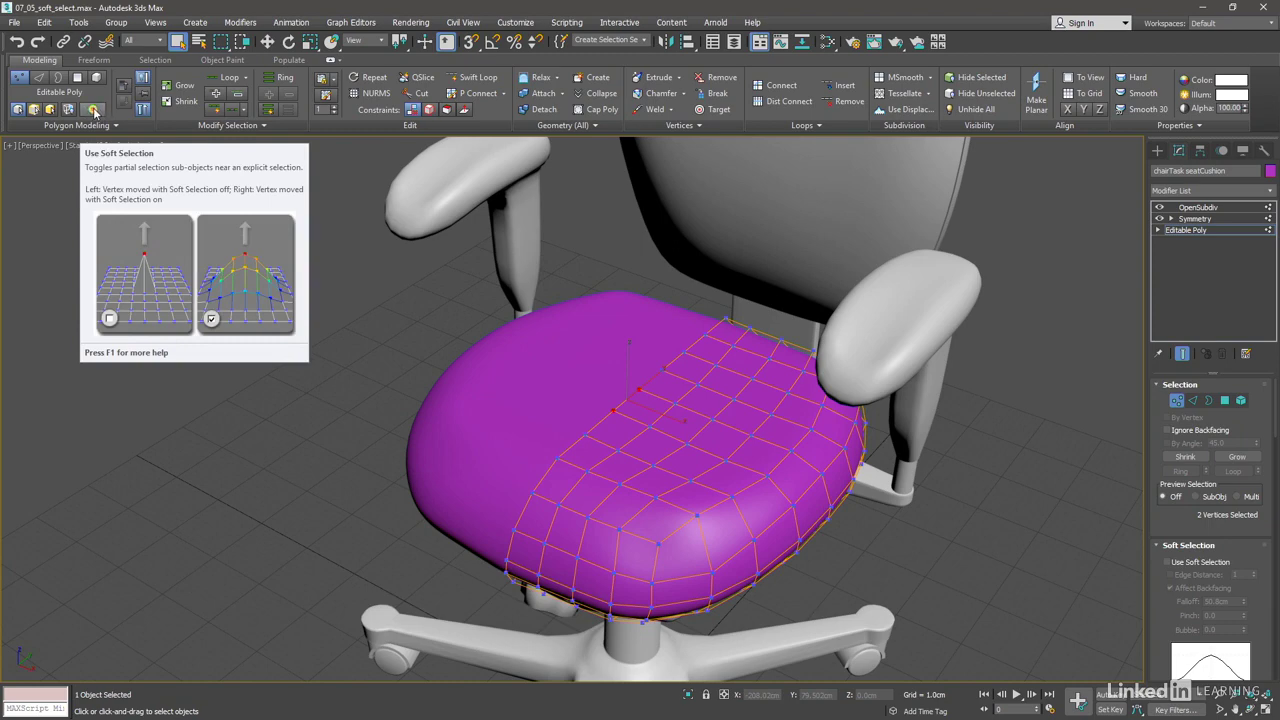
pyautogui.click(94, 111)
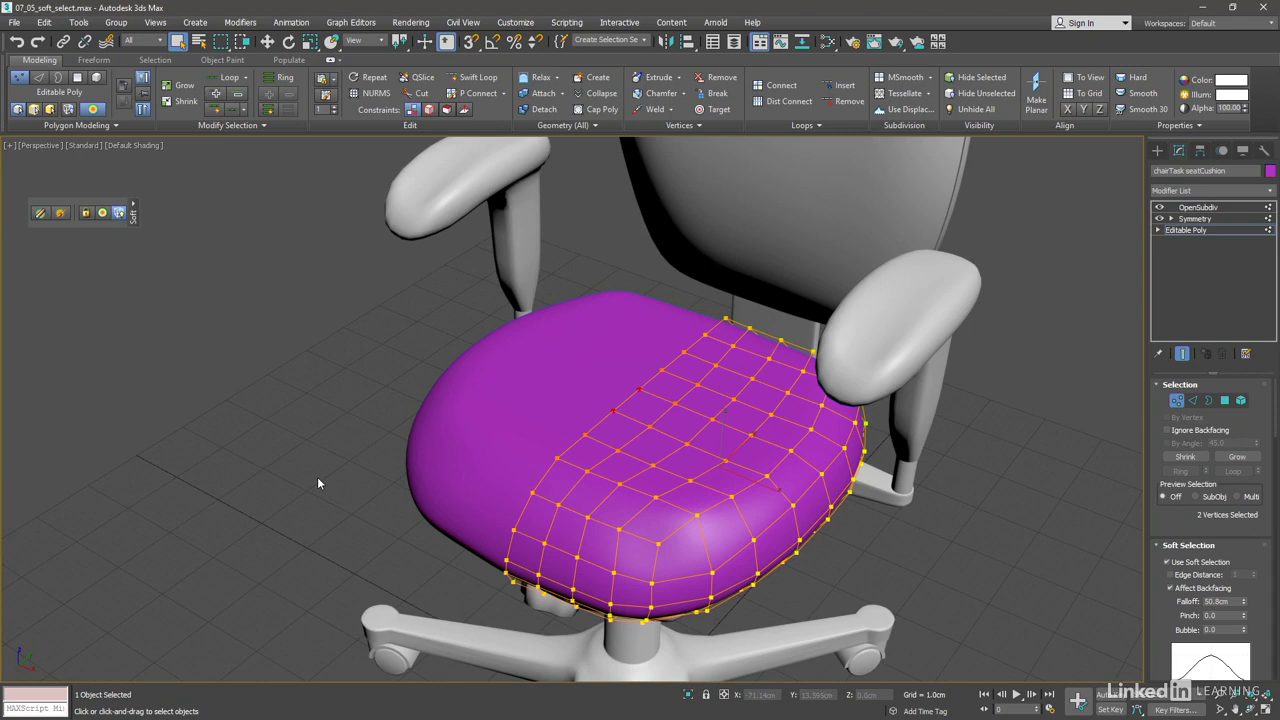
# Trial-lift the vertices on Z and undo, then narrow the falloff to about 21.8cm.
pyautogui.click(272, 44)
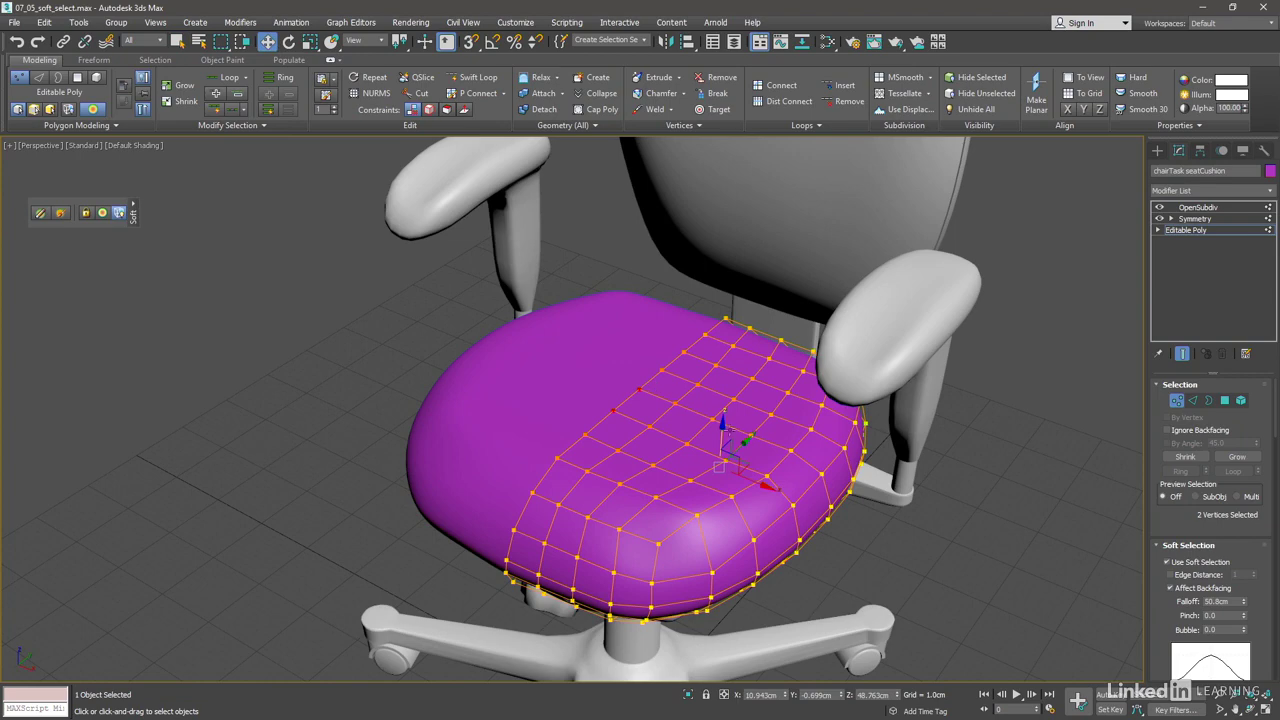
pyautogui.moveTo(723, 426); pyautogui.dragTo(726, 321)
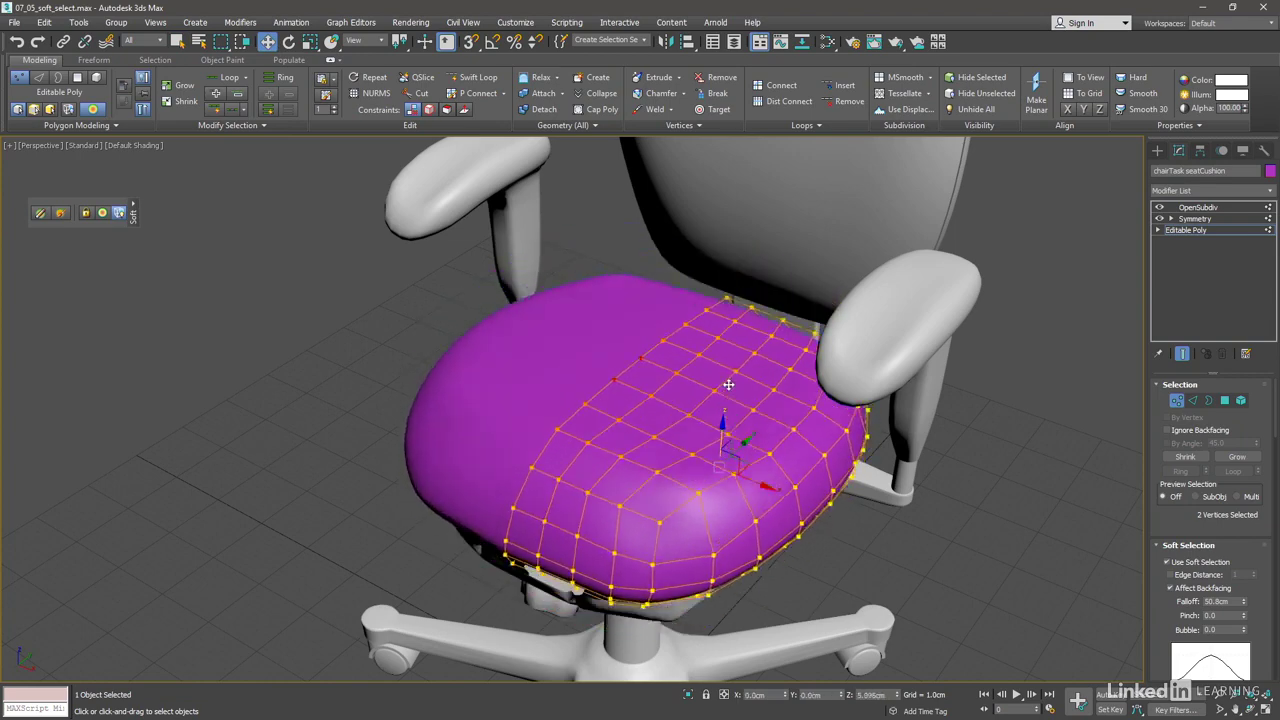
pyautogui.moveTo(726, 321); pyautogui.dragTo(727, 392)
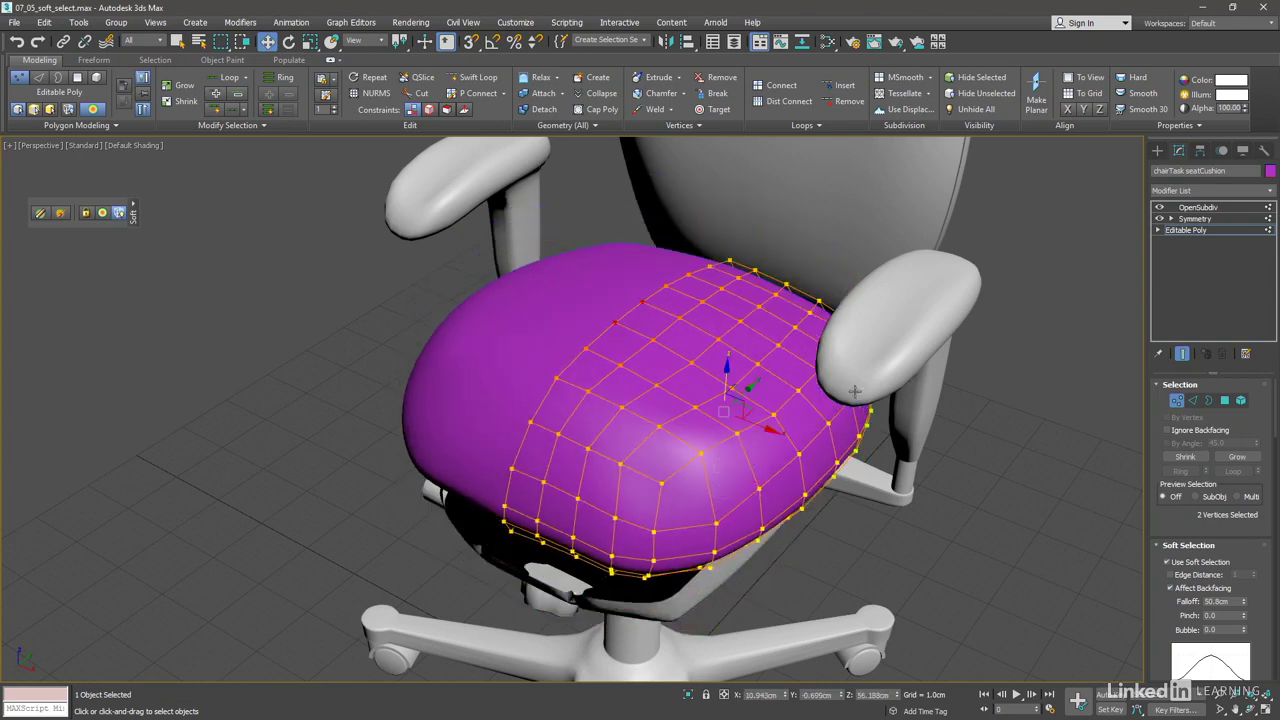
pyautogui.hotkey('ctrl', 'z')
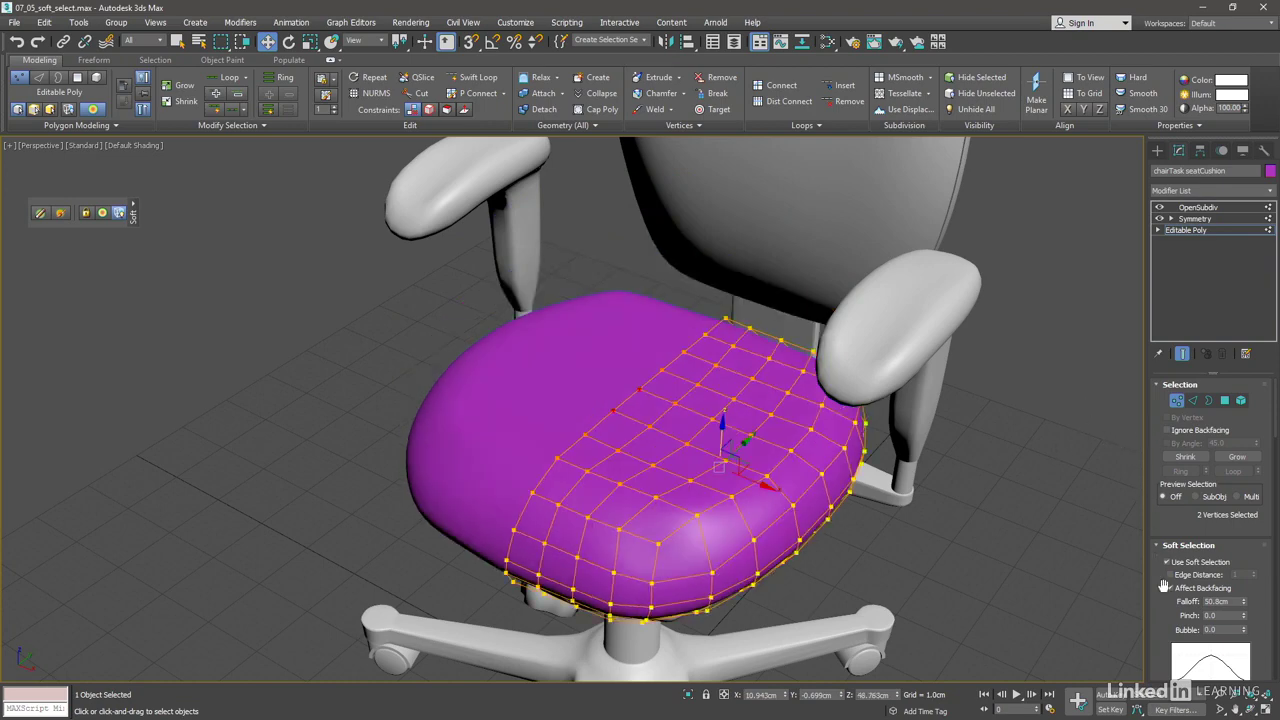
pyautogui.moveTo(1164, 588); pyautogui.dragTo(1161, 475)
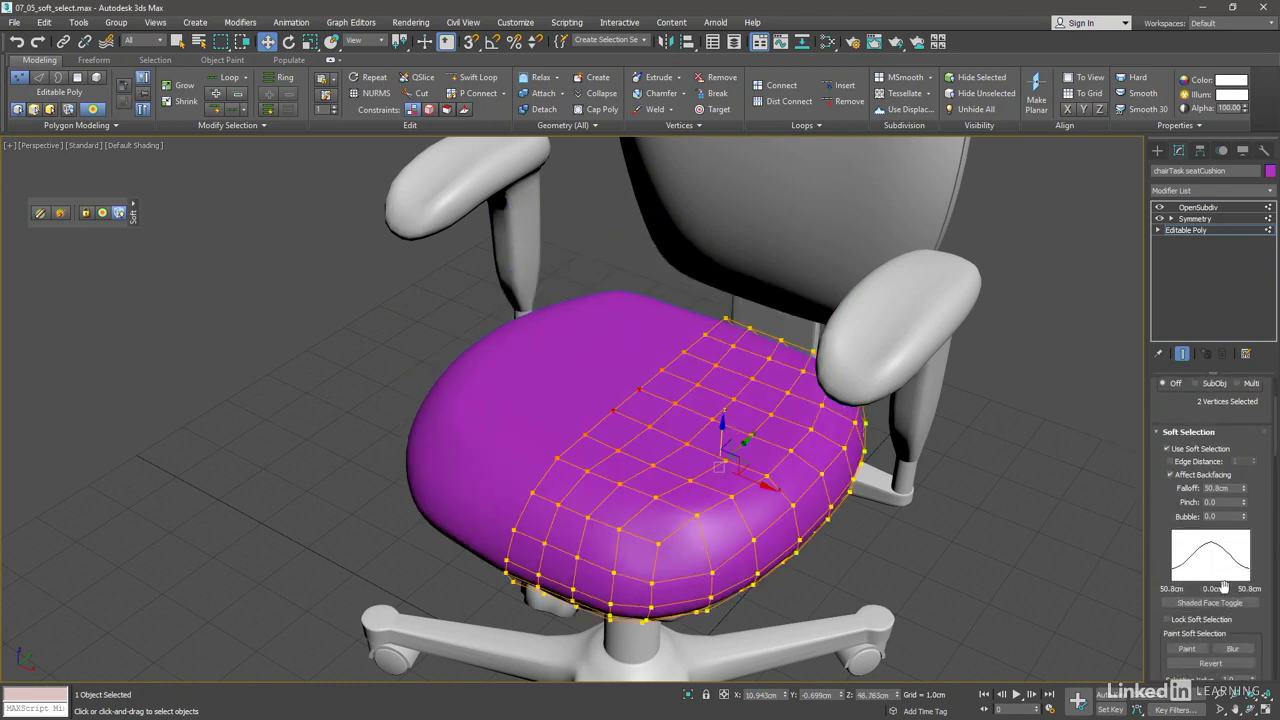
pyautogui.moveTo(1244, 488); pyautogui.dragTo(1245, 540)
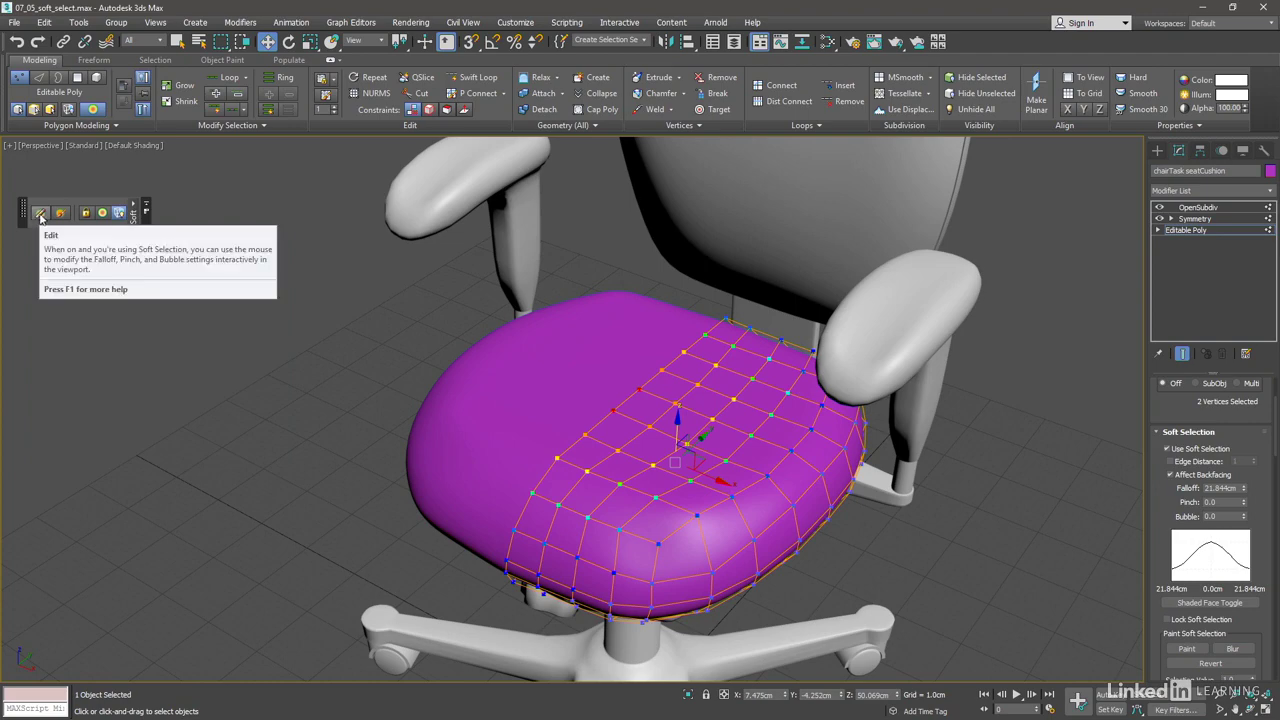
# Edit soft selection in the viewport, shrink the falloff, try Pinch, then reset Pinch to 0.
pyautogui.click(40, 215)
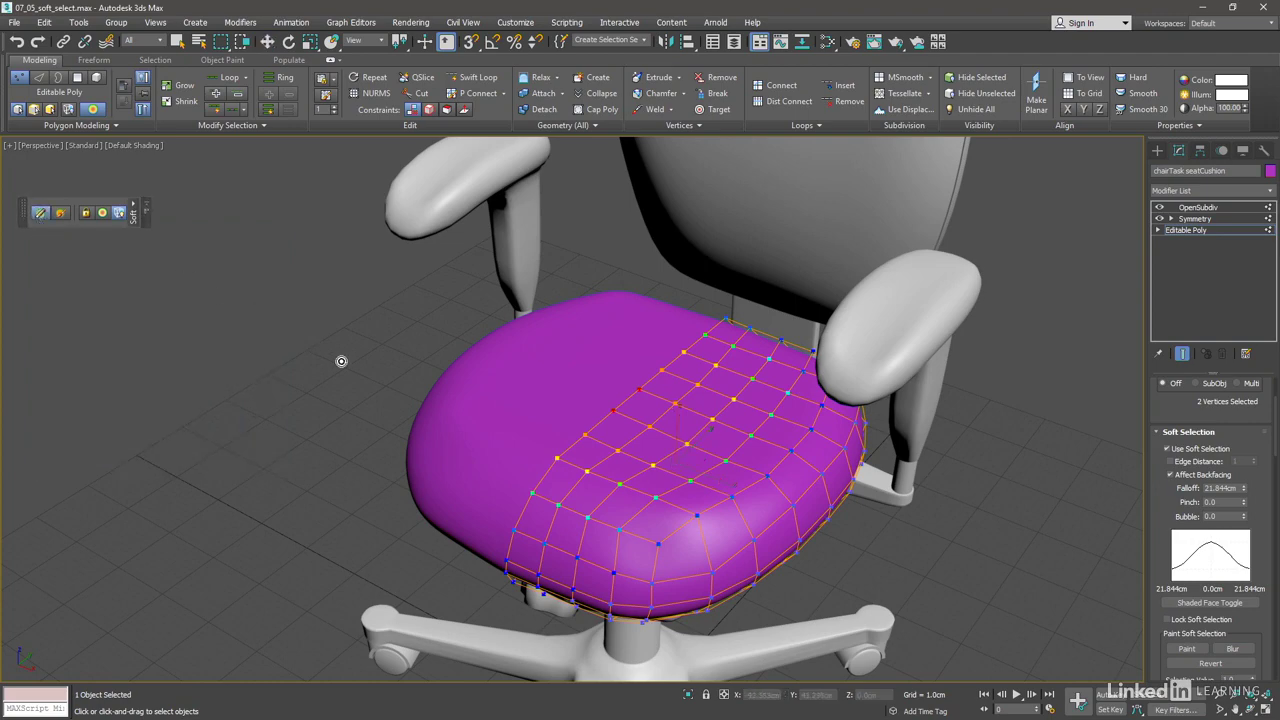
pyautogui.moveTo(370, 358)
pyautogui.mouseDown()
pyautogui.moveTo(378, 392)
pyautogui.moveTo(311, 294)
pyautogui.mouseUp()
pyautogui.keyDown('ctrl'); pyautogui.moveTo(425, 340); pyautogui.dragTo(393, 287); pyautogui.keyUp('ctrl')
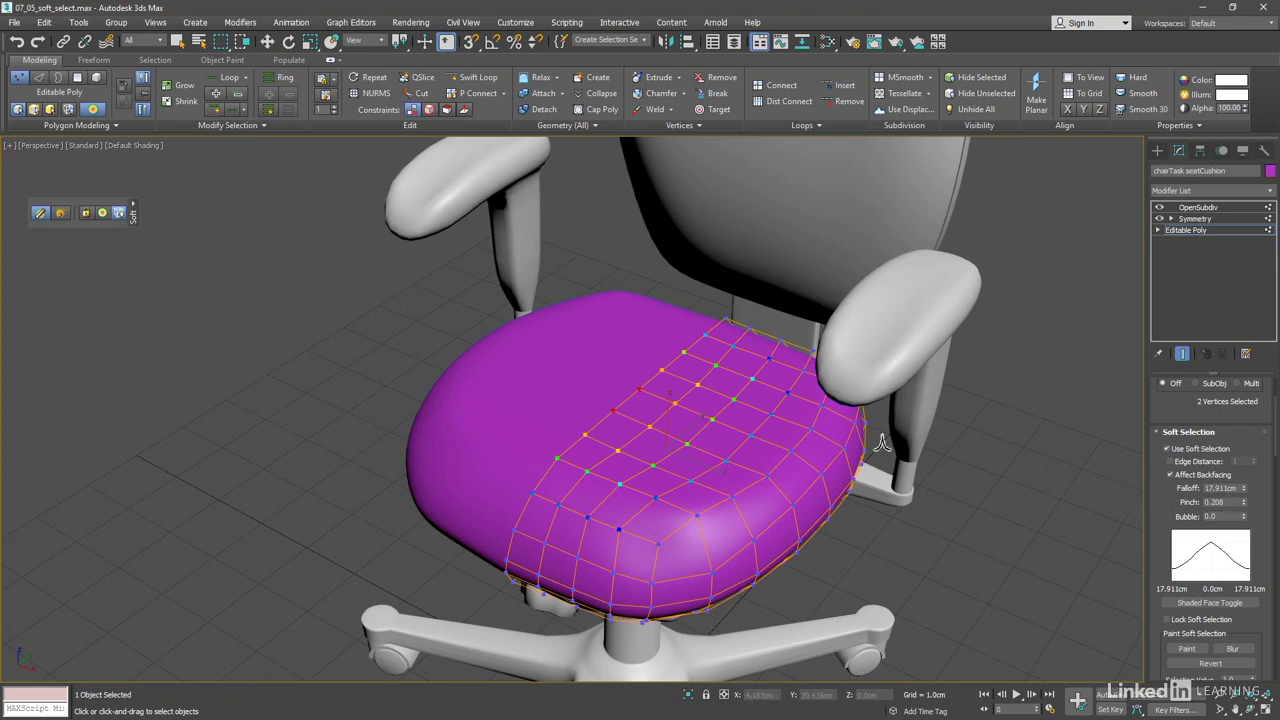
pyautogui.keyDown('ctrl'); pyautogui.moveTo(312, 358); pyautogui.dragTo(310, 228); pyautogui.keyUp('ctrl')
pyautogui.moveTo(293, 586)
pyautogui.keyDown('ctrl'); pyautogui.mouseDown()
pyautogui.moveTo(287, 92)
pyautogui.moveTo(296, 344)
pyautogui.mouseUp(); pyautogui.keyUp('ctrl')
pyautogui.doubleClick(1222, 502)
pyautogui.write('0')
pyautogui.press('Return')
# Try Bubble and reset it to 0, then set the falloff to about 16.4cm.
pyautogui.keyDown('alt'); pyautogui.moveTo(372, 352); pyautogui.dragTo(372, 357, button='middle'); pyautogui.keyUp('alt')
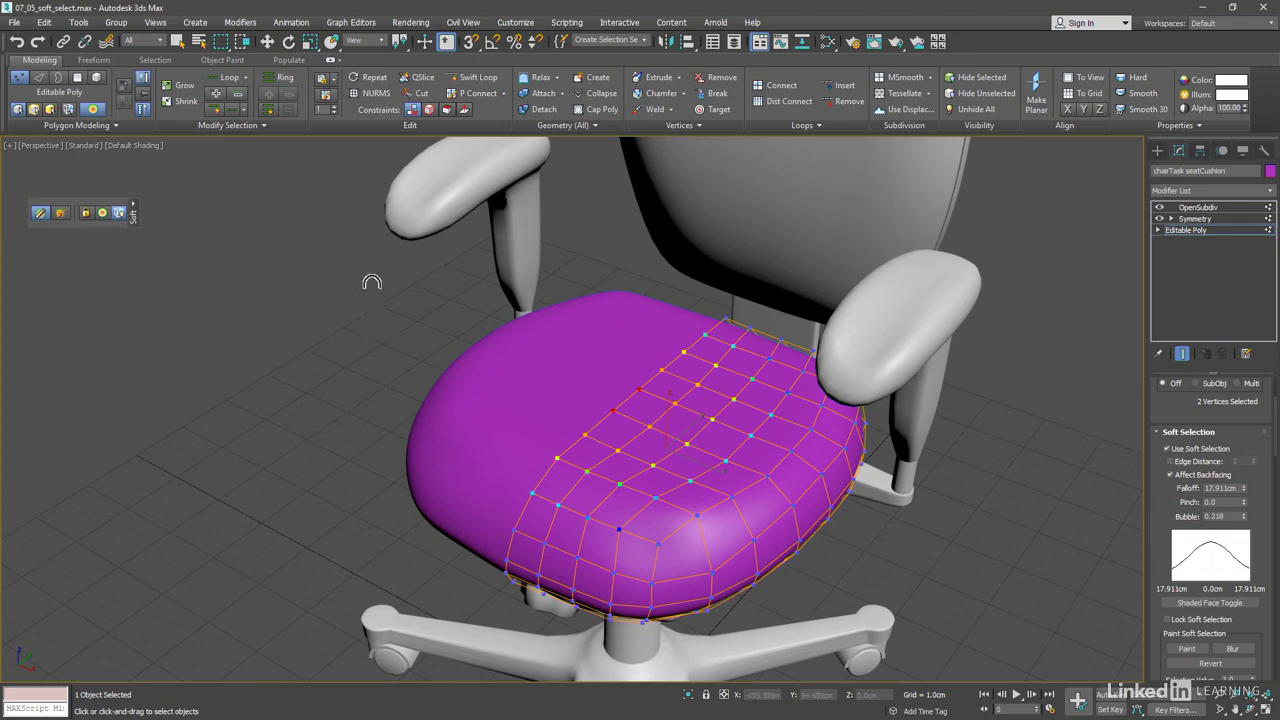
pyautogui.moveTo(380, 352)
pyautogui.mouseDown()
pyautogui.moveTo(368, 444)
pyautogui.moveTo(1220, 524)
pyautogui.mouseUp()
pyautogui.doubleClick(1214, 516)
pyautogui.write('0')
pyautogui.press('Return')
pyautogui.moveTo(421, 367)
pyautogui.mouseDown()
pyautogui.moveTo(420, 341)
pyautogui.moveTo(419, 370)
pyautogui.mouseUp()
pyautogui.press('w')
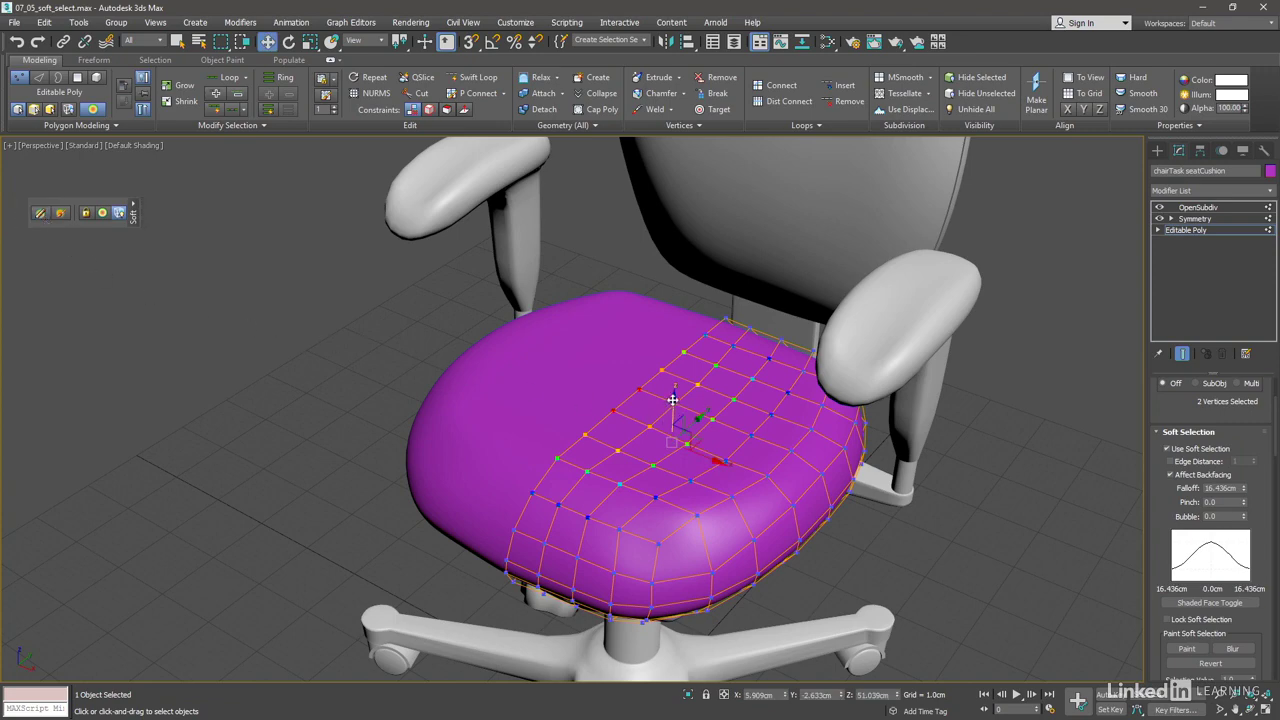
# Raise the vertices about 5.6cm and undo, then pull up a peak and push it into a dimple.
pyautogui.moveTo(672, 398)
pyautogui.mouseDown()
pyautogui.moveTo(664, 305)
pyautogui.moveTo(686, 384)
pyautogui.moveTo(1027, 432)
pyautogui.mouseUp()
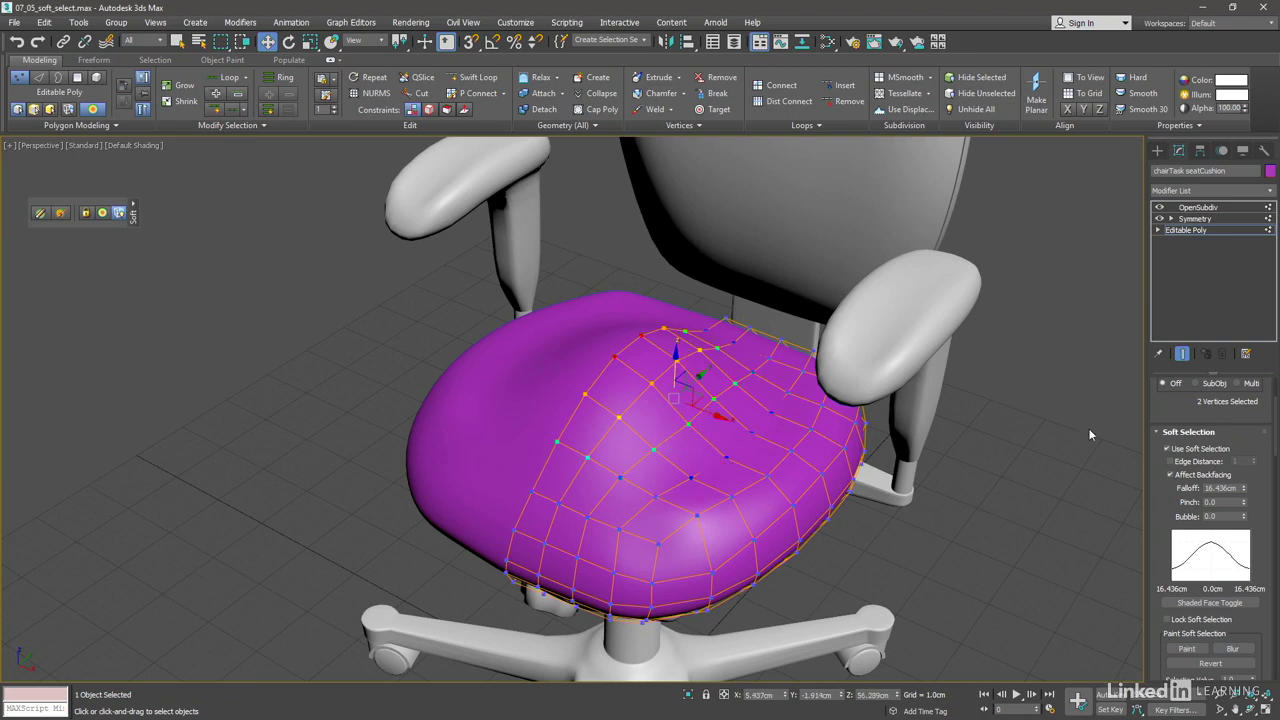
pyautogui.hotkey('ctrl', 'z')
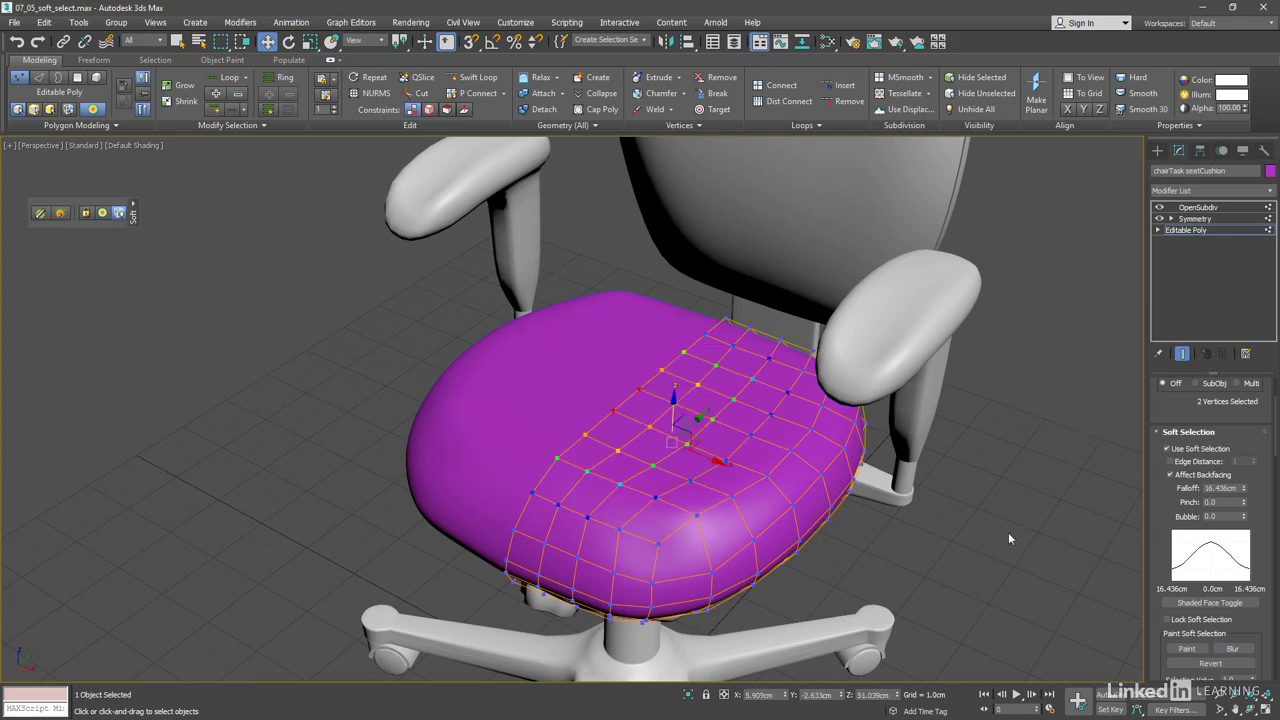
pyautogui.keyDown('alt'); pyautogui.moveTo(729, 543); pyautogui.dragTo(823, 549, button='middle'); pyautogui.keyUp('alt')
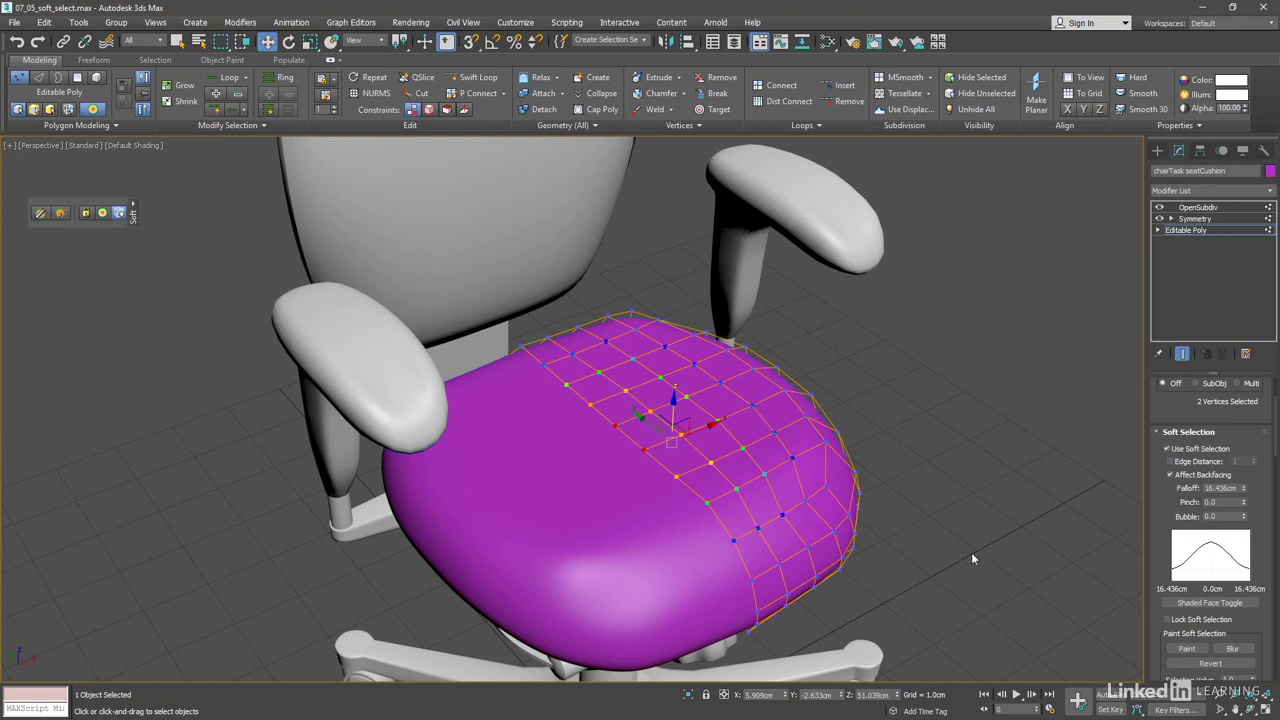
pyautogui.keyDown('alt'); pyautogui.moveTo(969, 537); pyautogui.dragTo(958, 524, button='middle'); pyautogui.keyUp('alt')
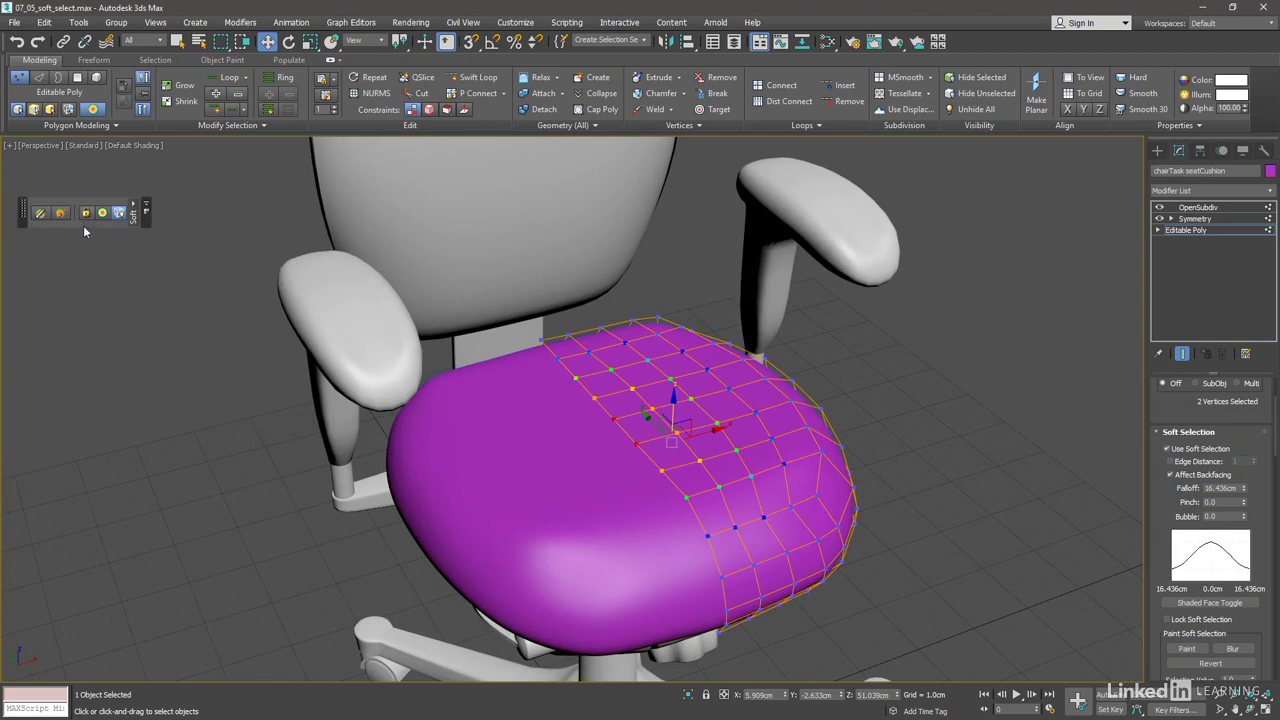
pyautogui.moveTo(673, 402); pyautogui.dragTo(665, 300)
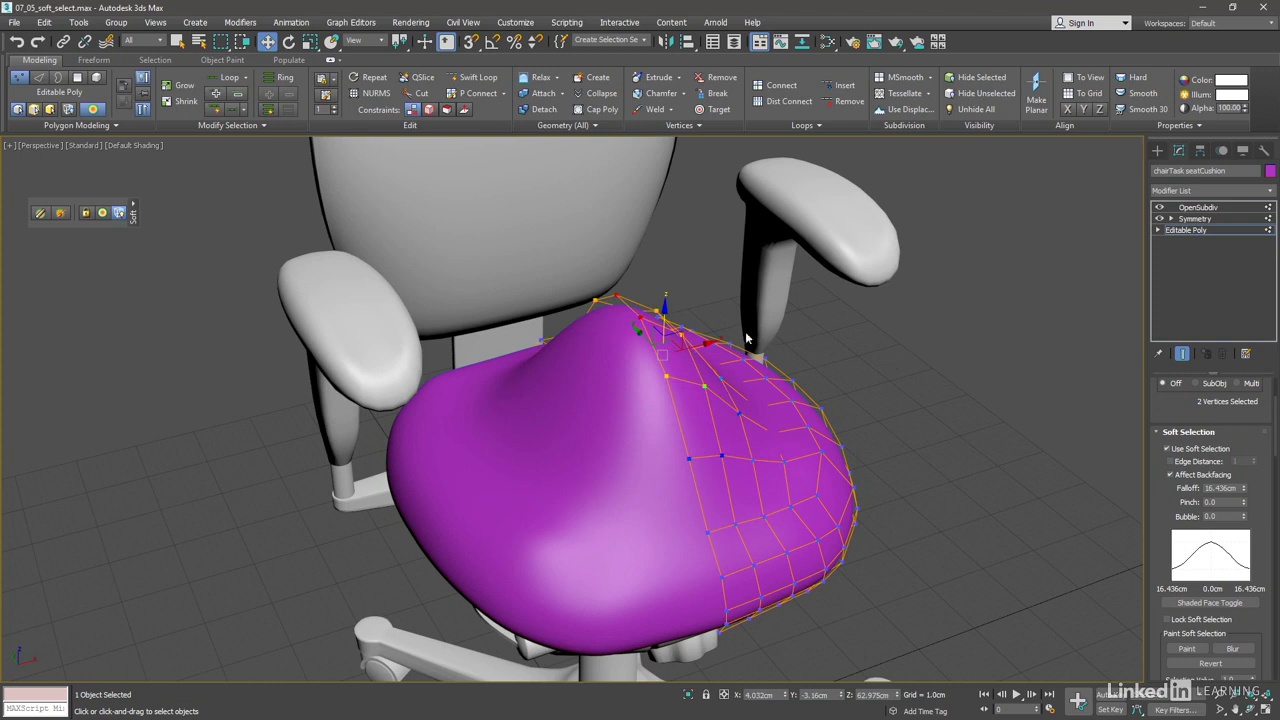
pyautogui.moveTo(665, 308)
pyautogui.mouseDown()
pyautogui.moveTo(694, 474)
pyautogui.moveTo(696, 438)
pyautogui.mouseUp()
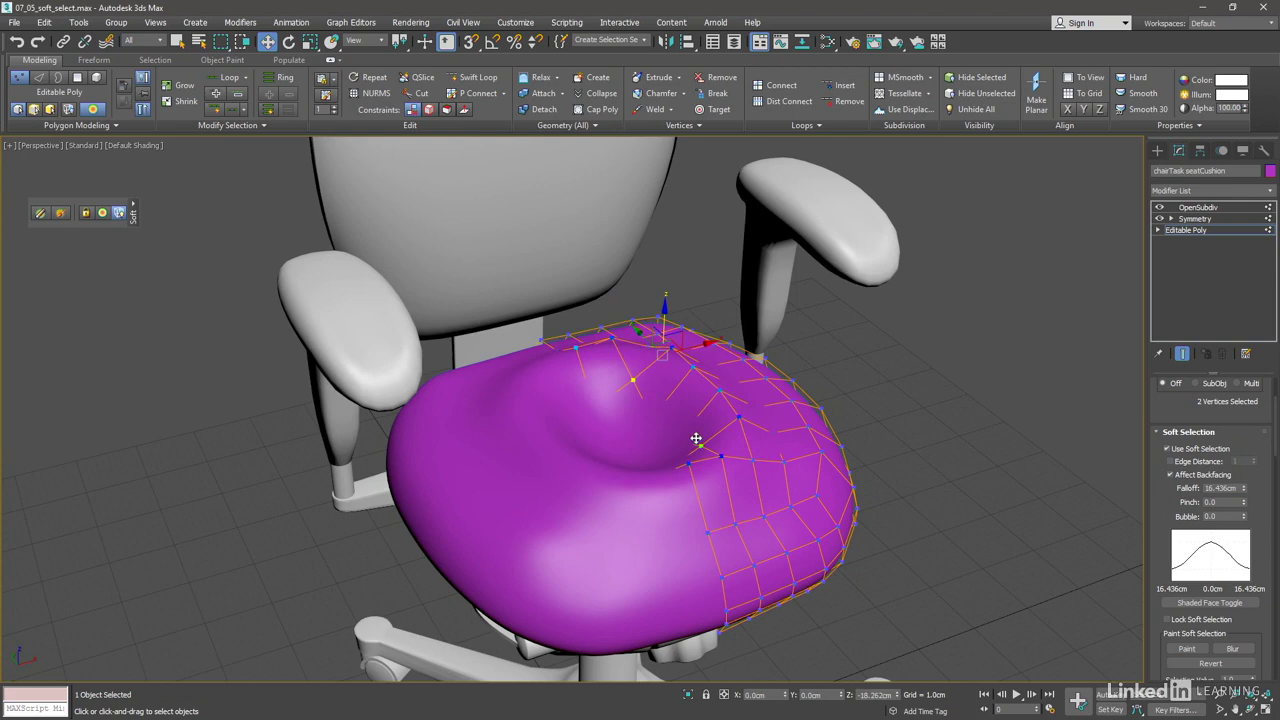
pyautogui.keyDown('alt'); pyautogui.moveTo(998, 437); pyautogui.dragTo(986, 433, button='middle'); pyautogui.keyUp('alt')
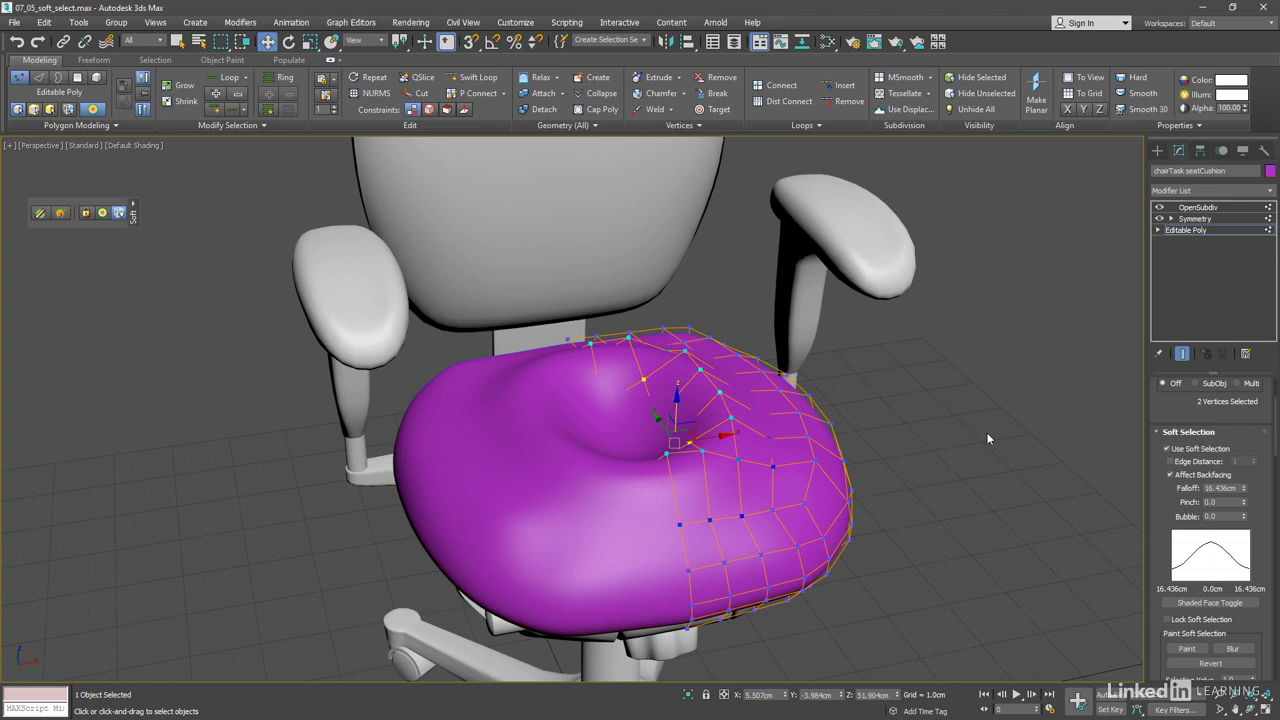
# Undo back to the flat cushion and turn on Lock Soft Selection.
pyautogui.hotkey('ctrl', 'z')
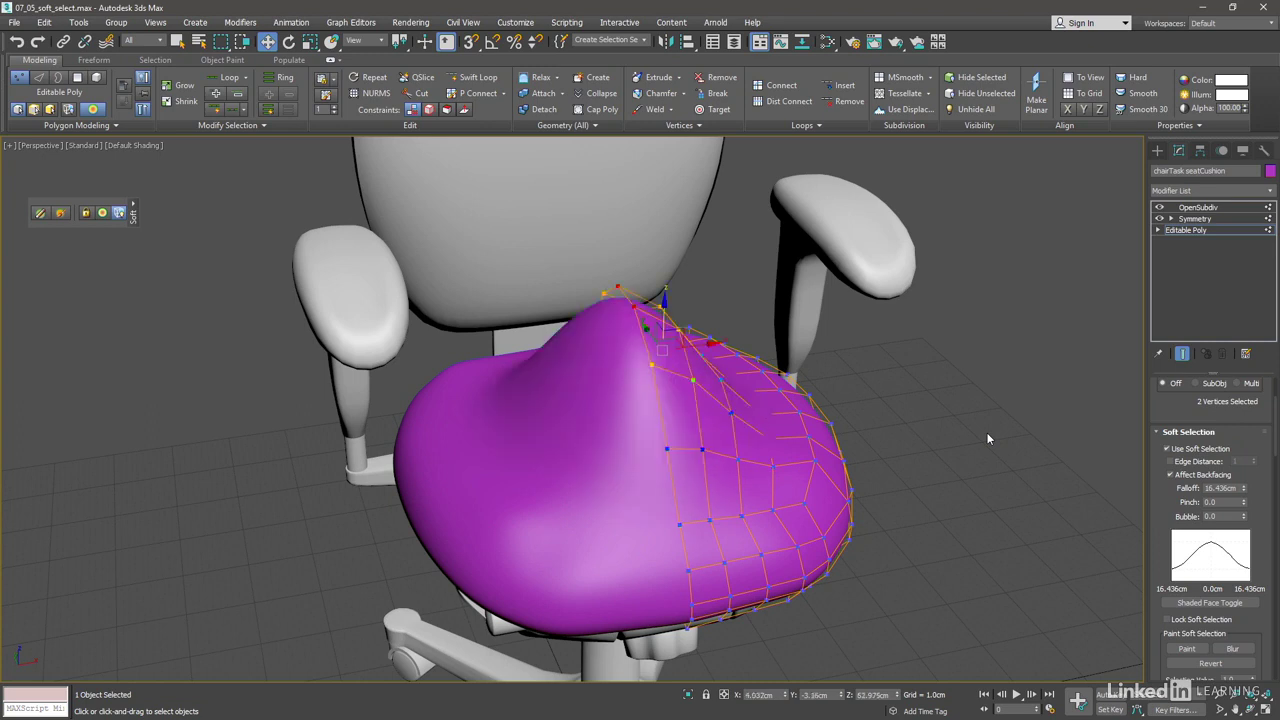
pyautogui.hotkey('ctrl', 'z')
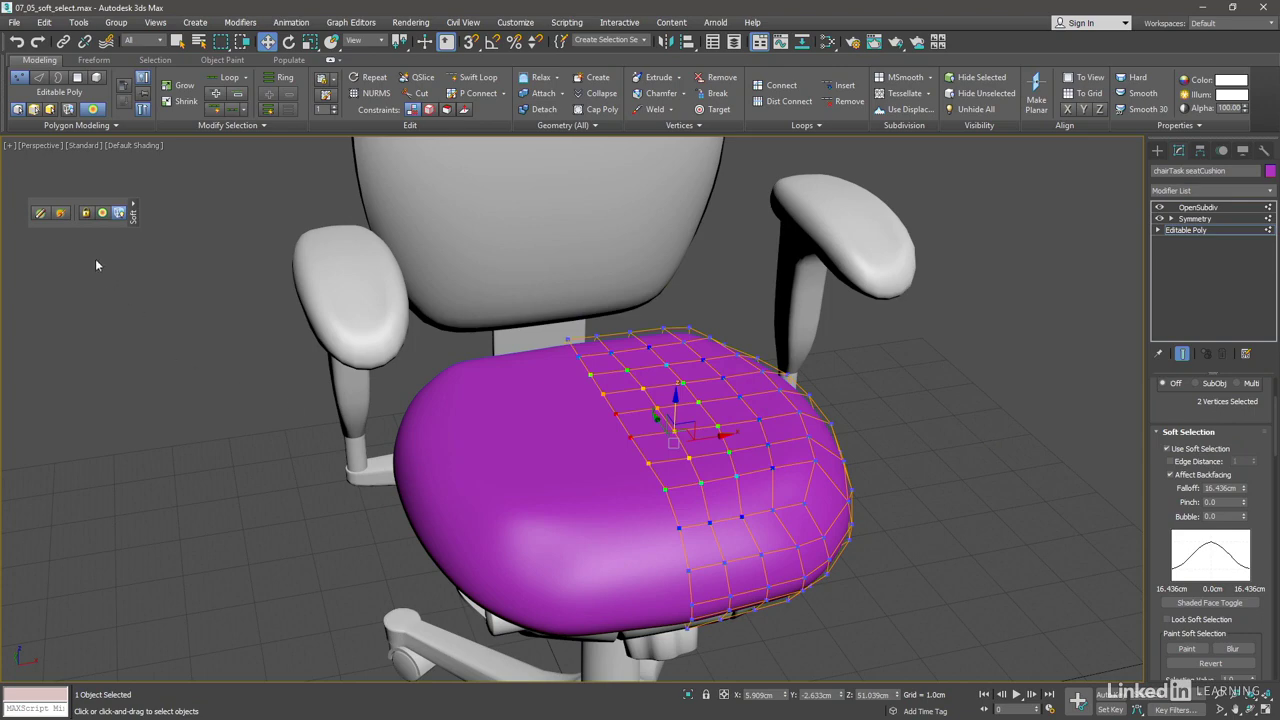
pyautogui.click(88, 221)
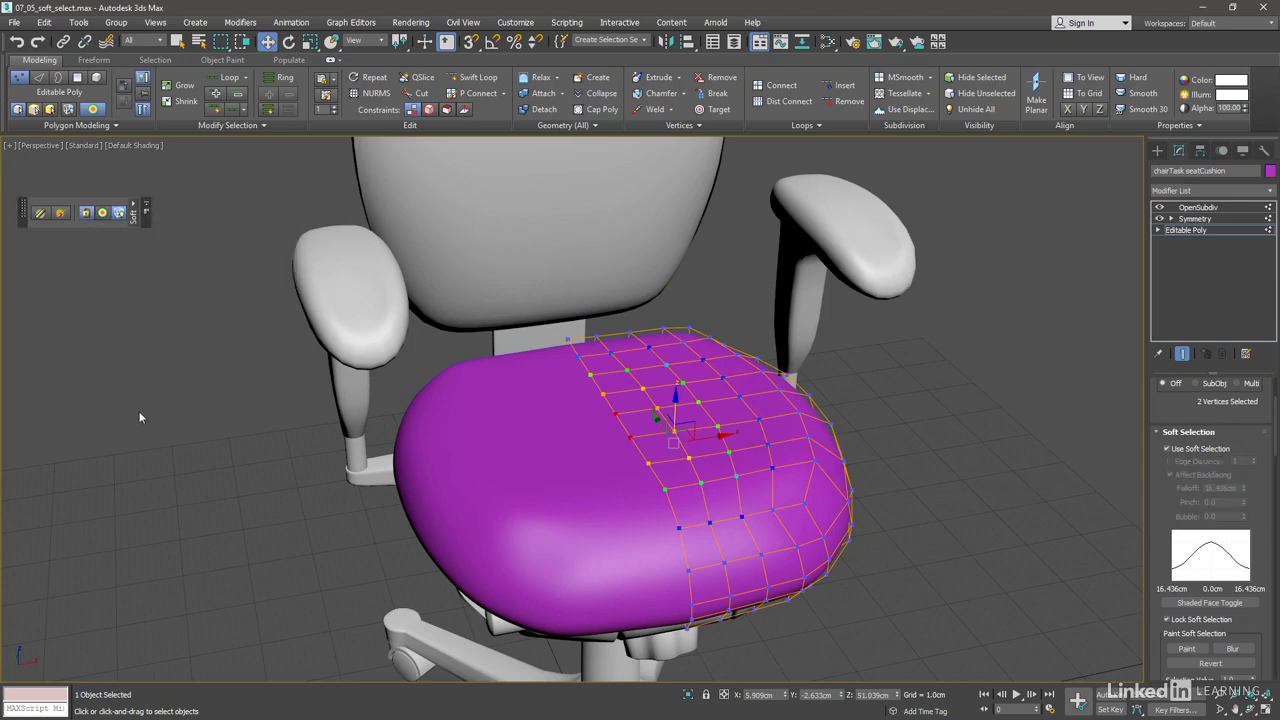
# Raise and lower the locked soft selection, nudging the vertices down to Z 50.459cm.
pyautogui.keyDown('alt'); pyautogui.moveTo(1047, 512); pyautogui.dragTo(1001, 512, button='middle'); pyautogui.keyUp('alt')
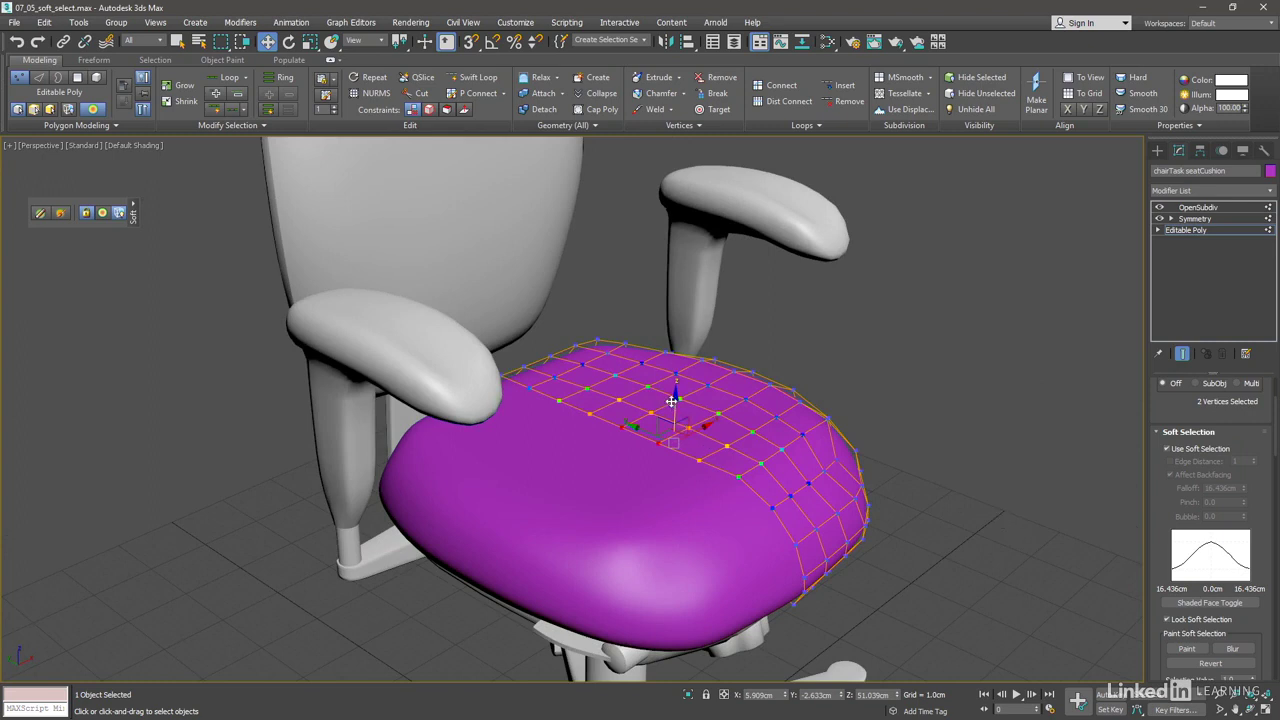
pyautogui.moveTo(674, 400); pyautogui.dragTo(686, 281)
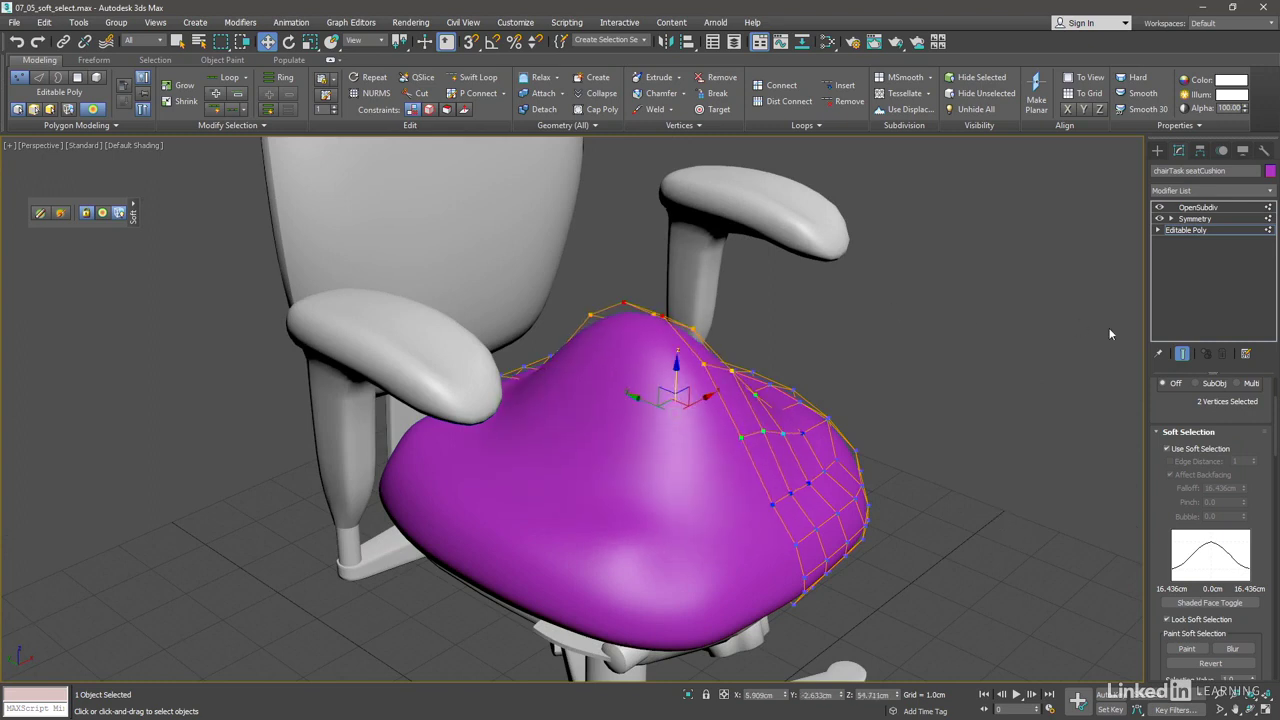
pyautogui.moveTo(676, 366); pyautogui.dragTo(677, 489)
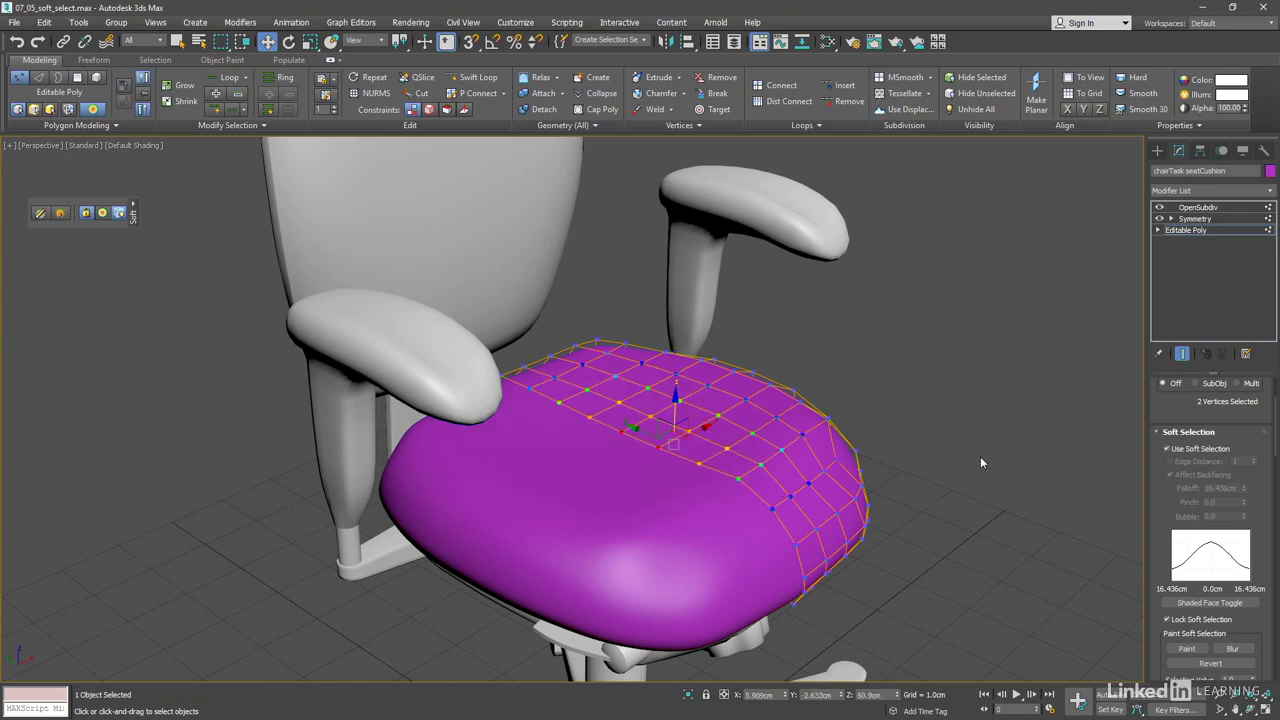
pyautogui.keyDown('alt'); pyautogui.moveTo(993, 437); pyautogui.dragTo(905, 448, button='middle'); pyautogui.keyUp('alt')
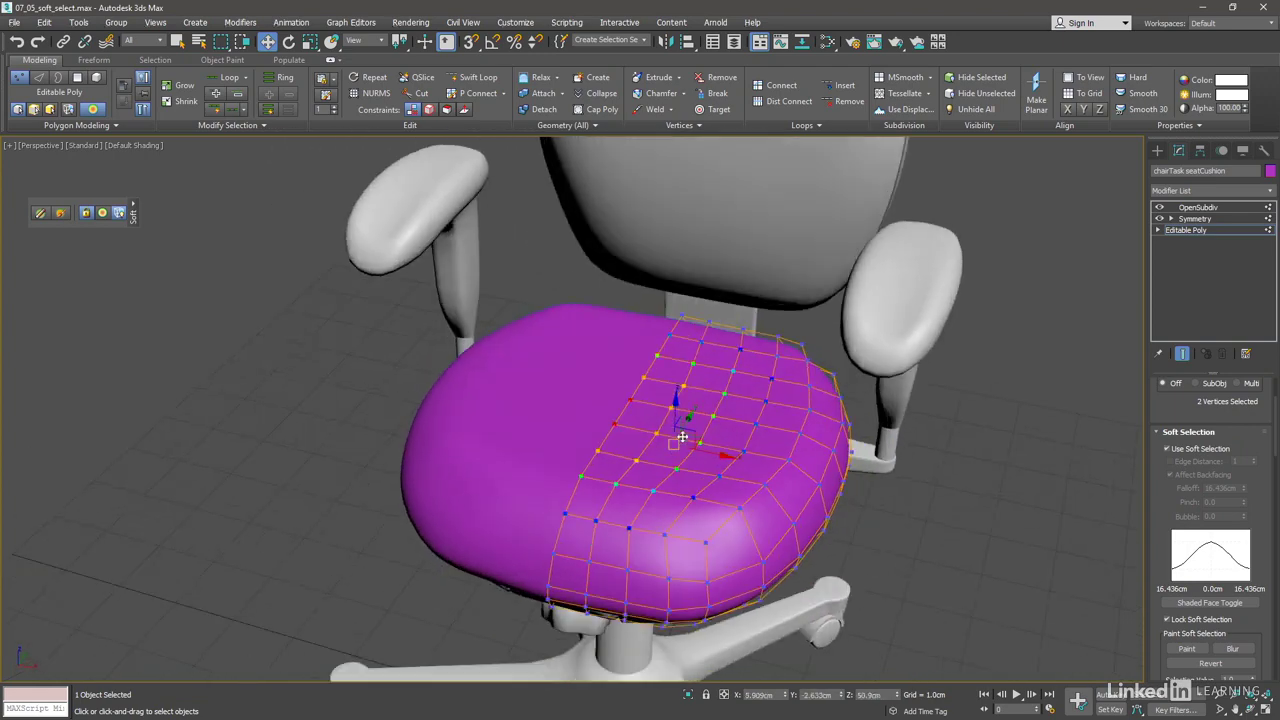
pyautogui.keyDown('alt'); pyautogui.moveTo(957, 527); pyautogui.dragTo(1043, 521, button='middle'); pyautogui.keyUp('alt')
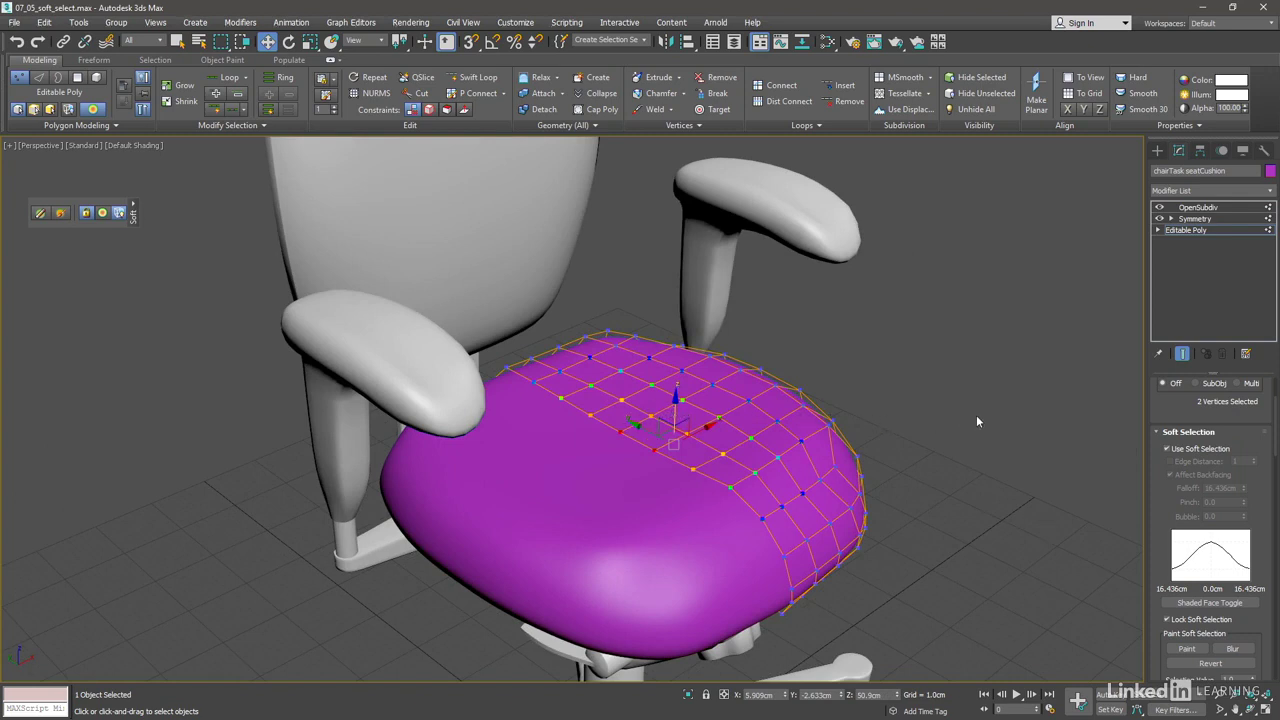
pyautogui.moveTo(1019, 426)
pyautogui.keyDown('alt'); pyautogui.mouseDown(button='middle')
pyautogui.moveTo(873, 401)
pyautogui.moveTo(907, 420)
pyautogui.moveTo(972, 425)
pyautogui.moveTo(957, 432)
pyautogui.mouseUp(button='middle'); pyautogui.keyUp('alt')
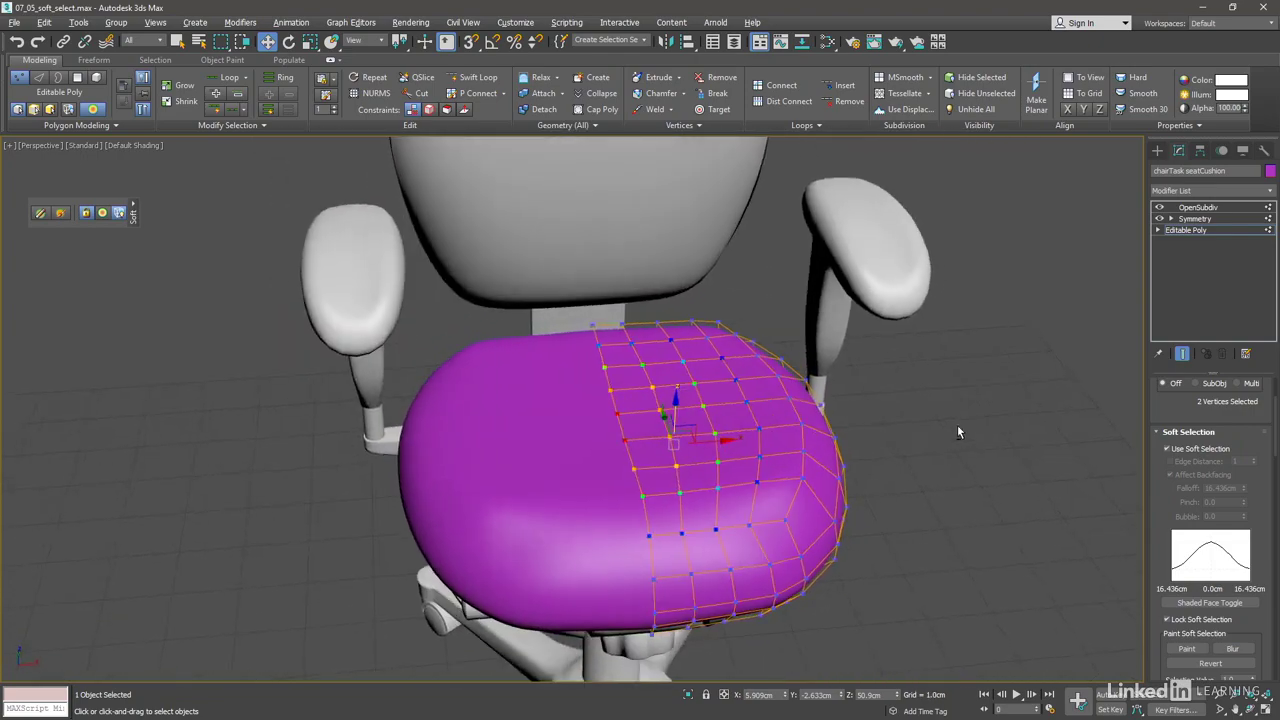
pyautogui.moveTo(674, 408); pyautogui.dragTo(680, 413)
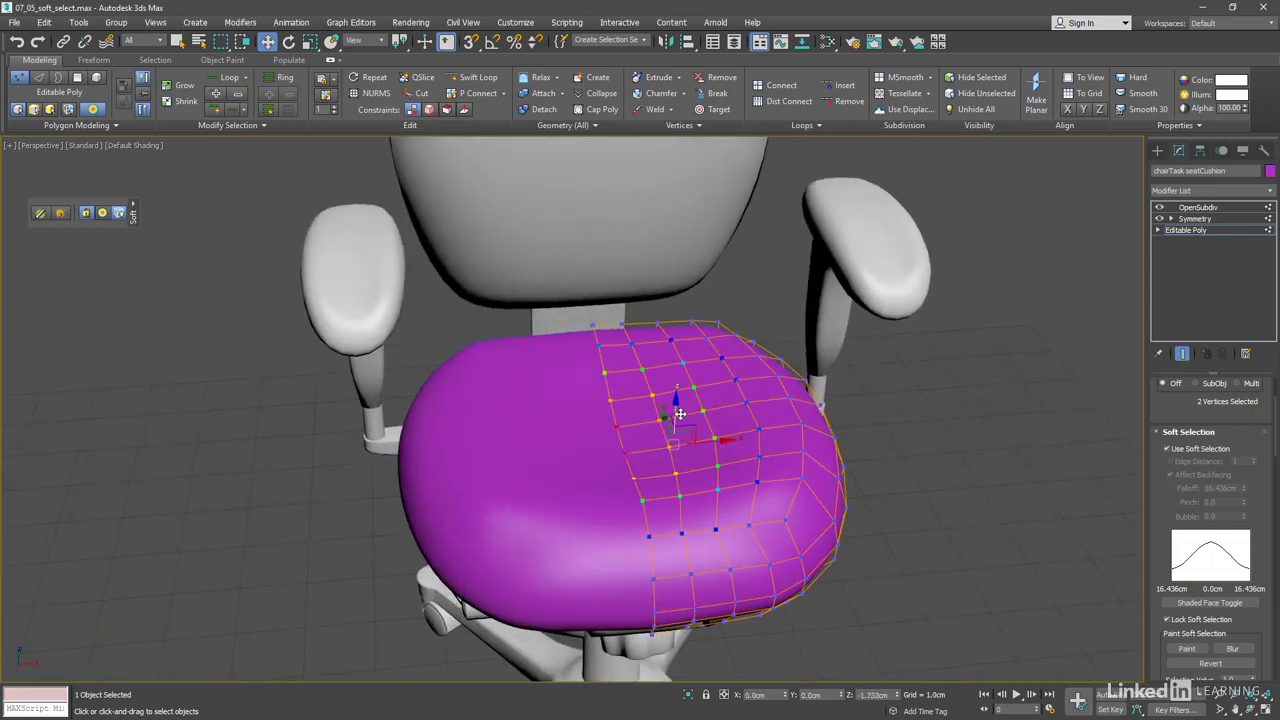
pyautogui.keyDown('alt'); pyautogui.moveTo(680, 413); pyautogui.dragTo(772, 443, button='middle'); pyautogui.keyUp('alt')
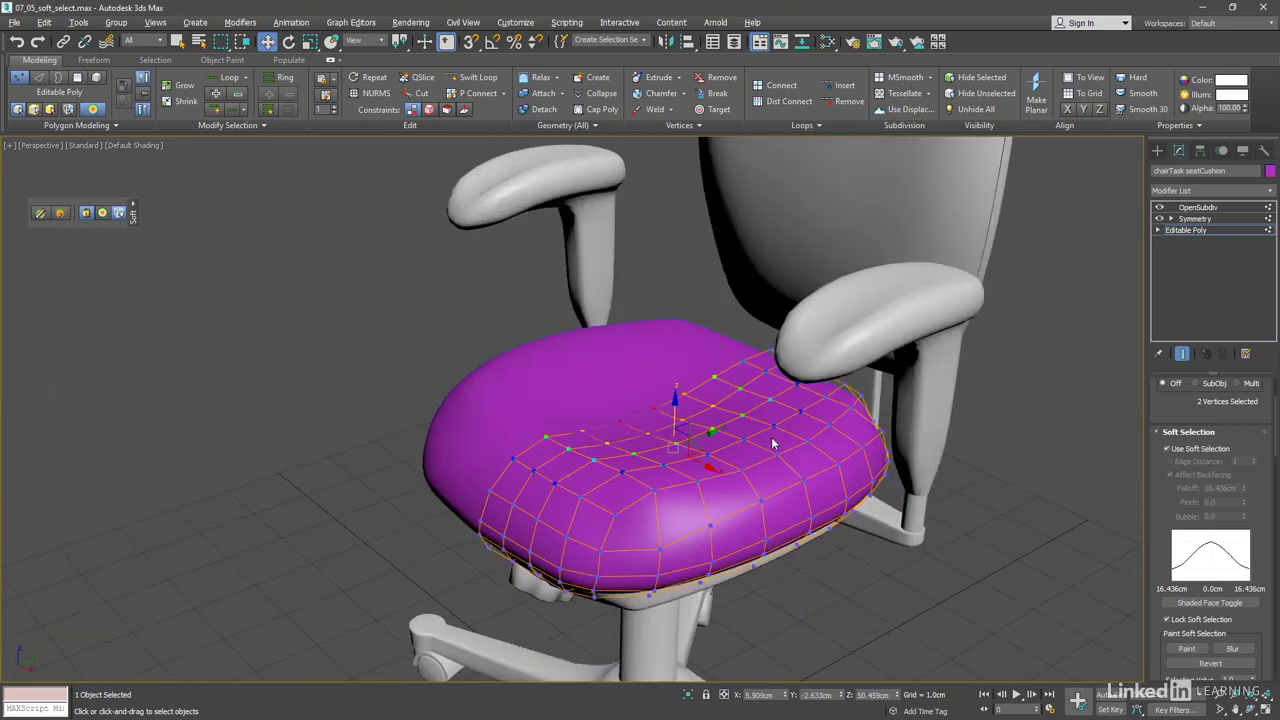
# Select front-edge vertex 55 and unlock the soft selection to trial-move it.
pyautogui.click(654, 489)
pyautogui.click(86, 212)
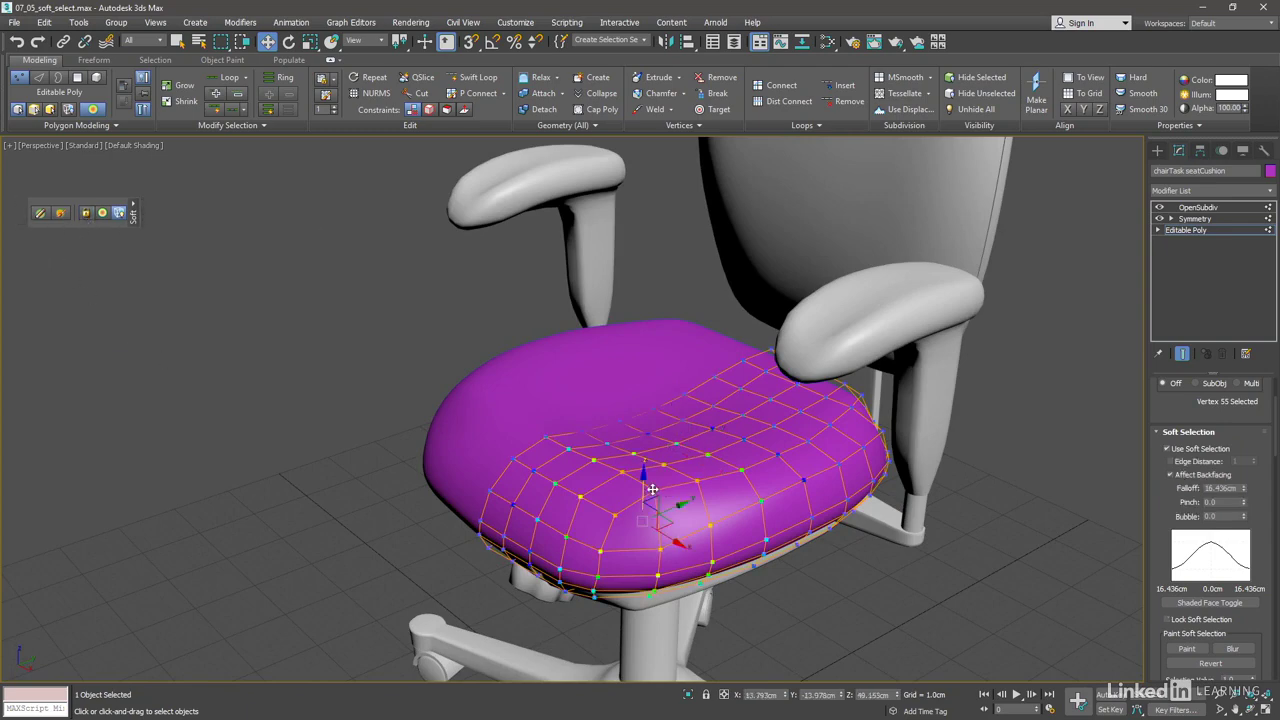
pyautogui.scroll(2, 650, 492)
pyautogui.moveTo(667, 521); pyautogui.dragTo(669, 523)
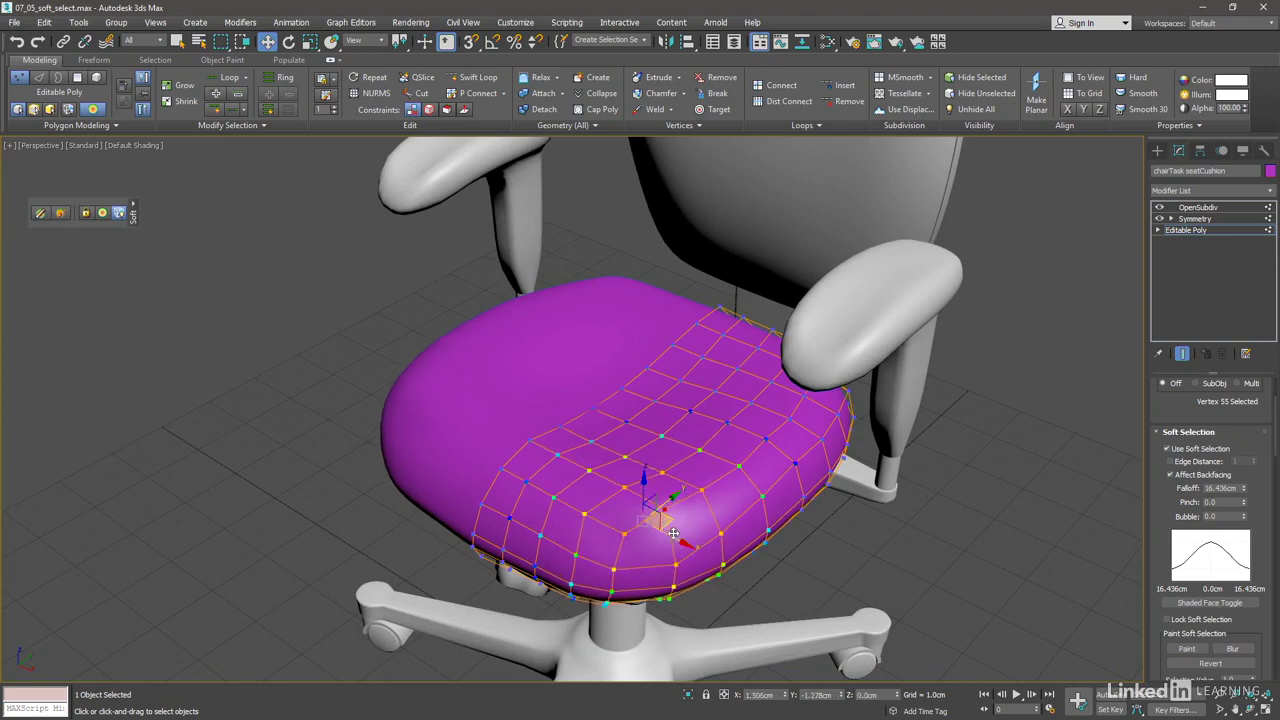
pyautogui.keyDown('alt'); pyautogui.moveTo(669, 523); pyautogui.dragTo(920, 549, button='middle'); pyautogui.keyUp('alt')
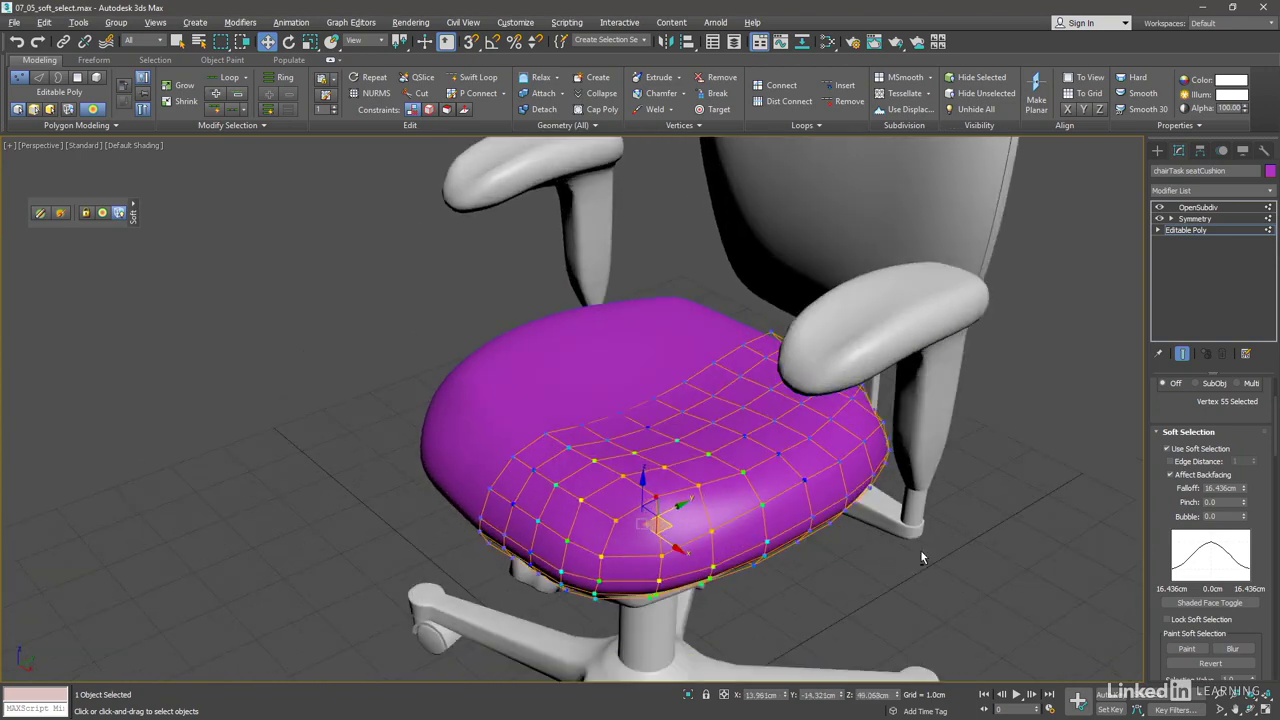
# Paint a 9.061cm soft selection falloff, then exit Vertex mode and deselect the cushion.
pyautogui.click(40, 212)
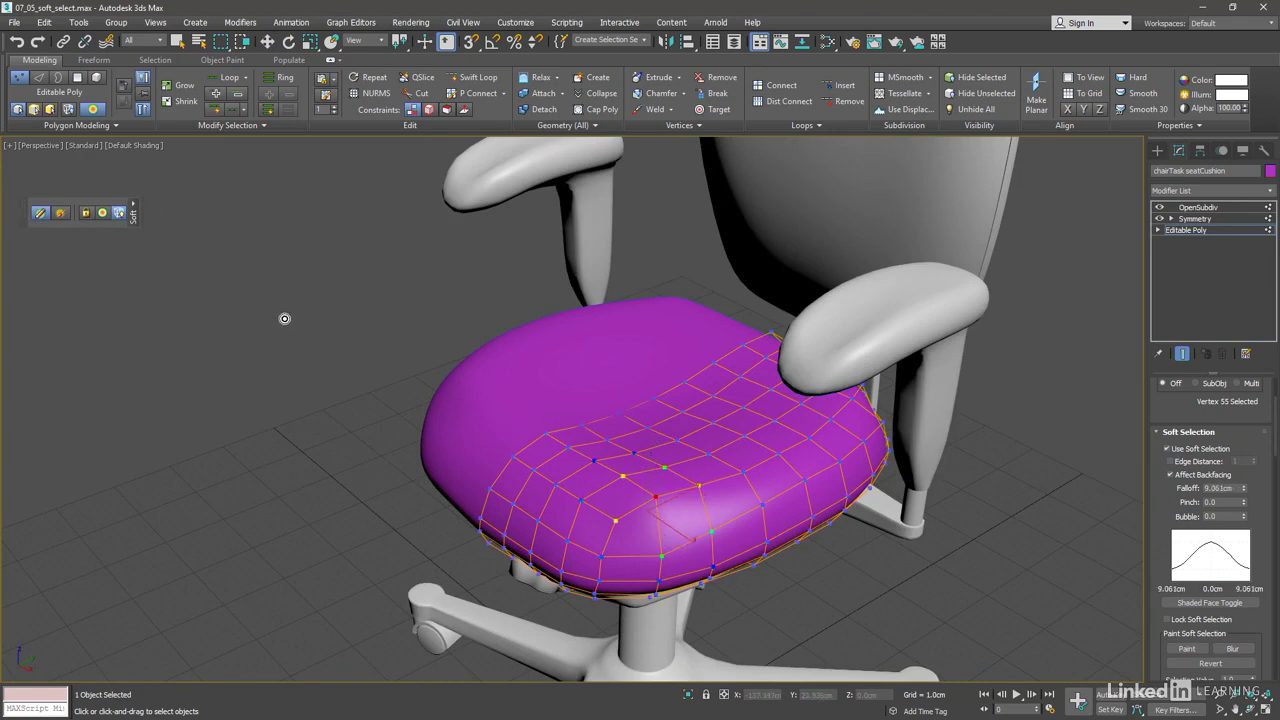
pyautogui.click(40, 213)
pyautogui.press('w')
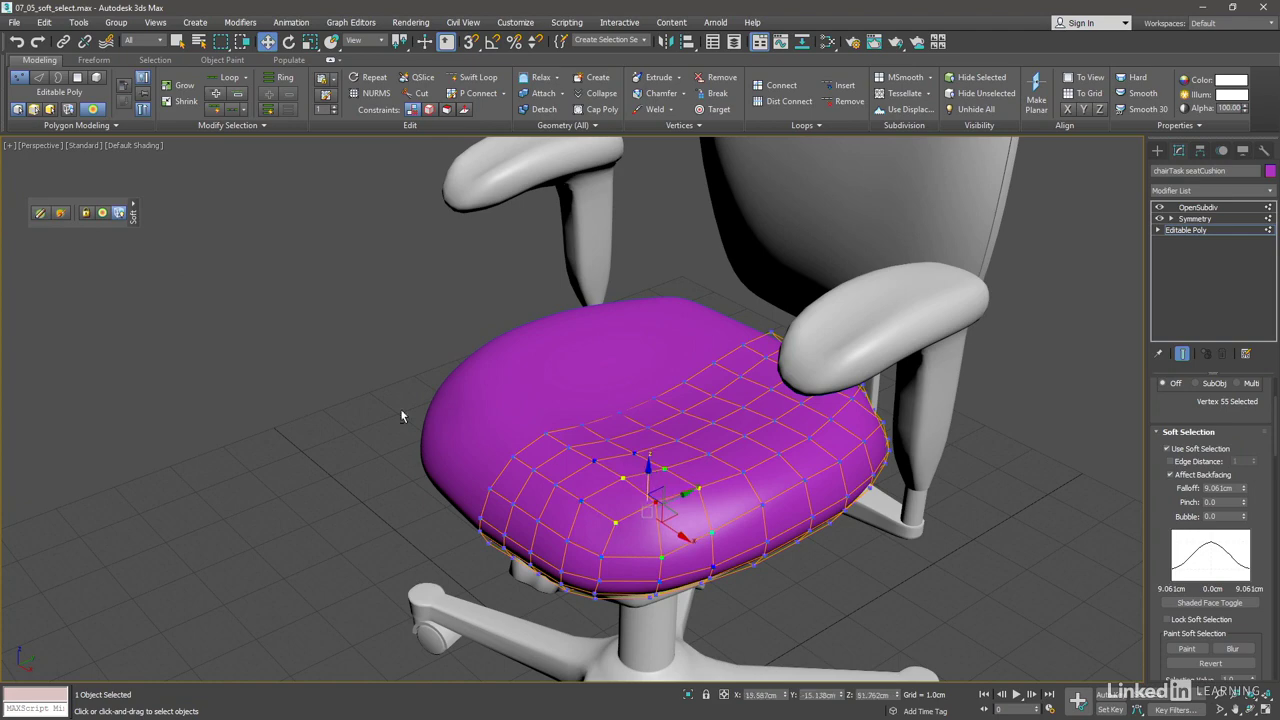
pyautogui.keyDown('alt'); pyautogui.moveTo(400, 408); pyautogui.dragTo(376, 387, button='middle'); pyautogui.keyUp('alt')
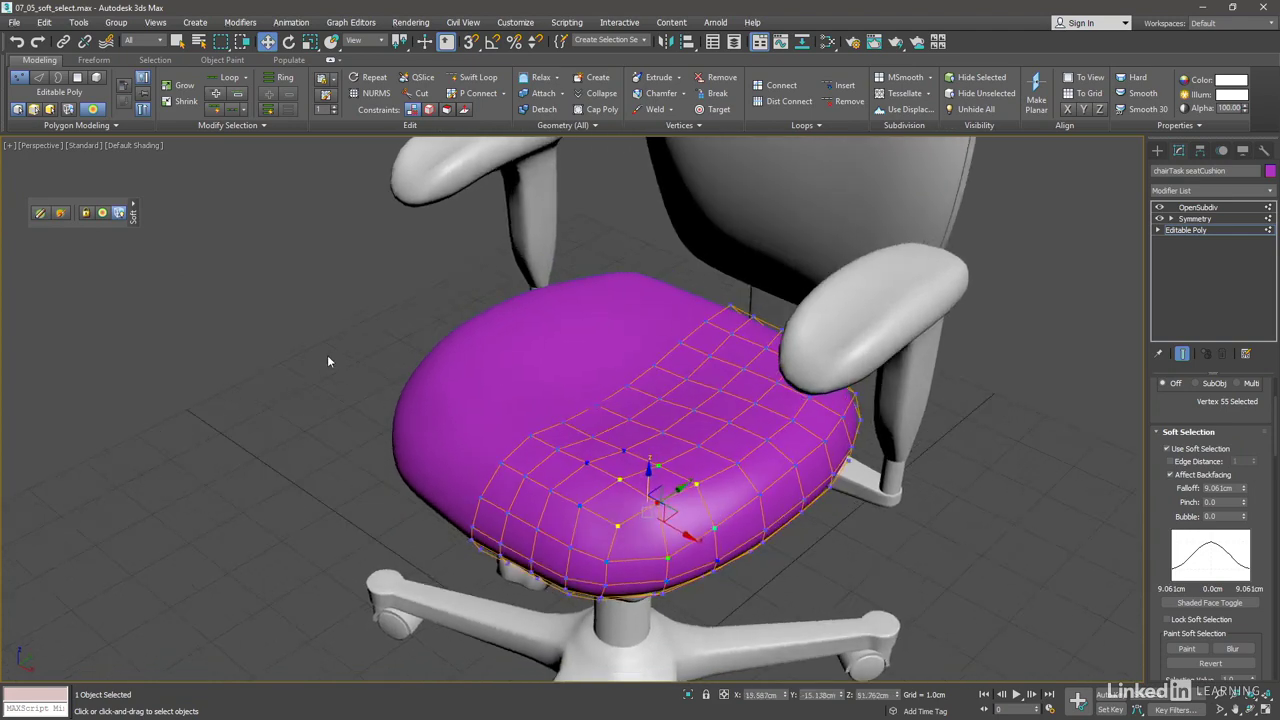
pyautogui.click(20, 77)
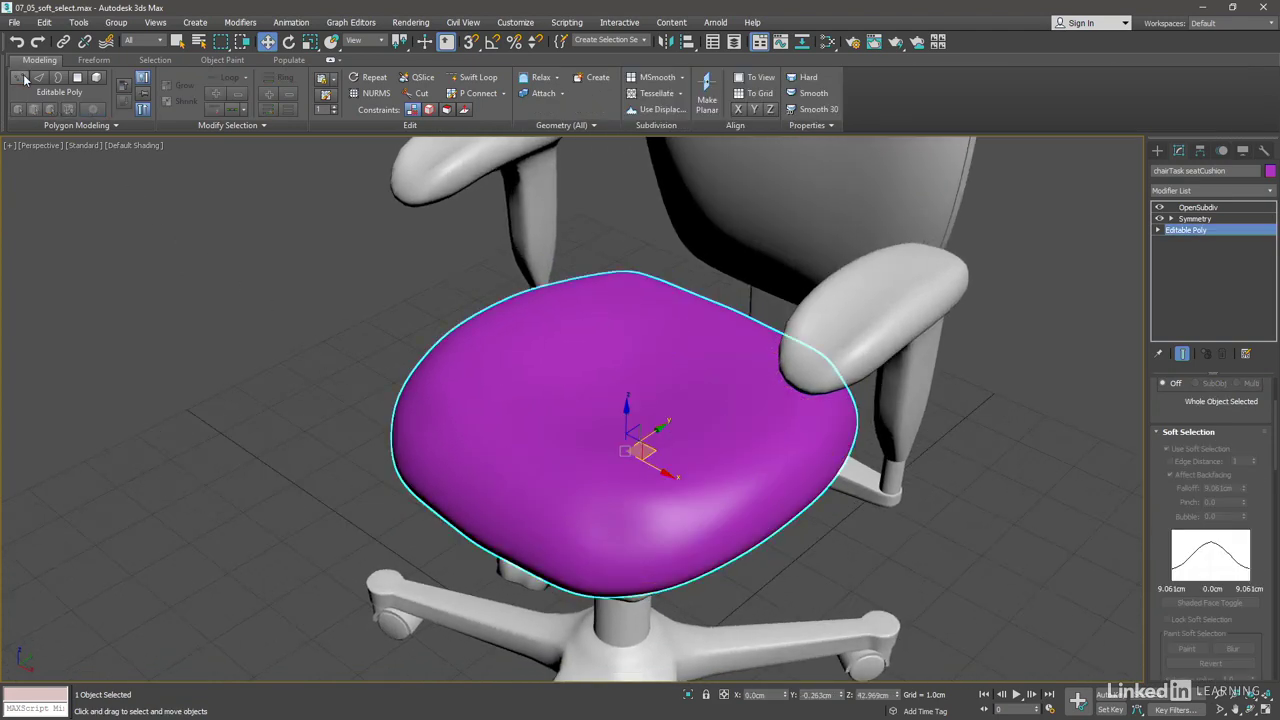
pyautogui.click(210, 220)
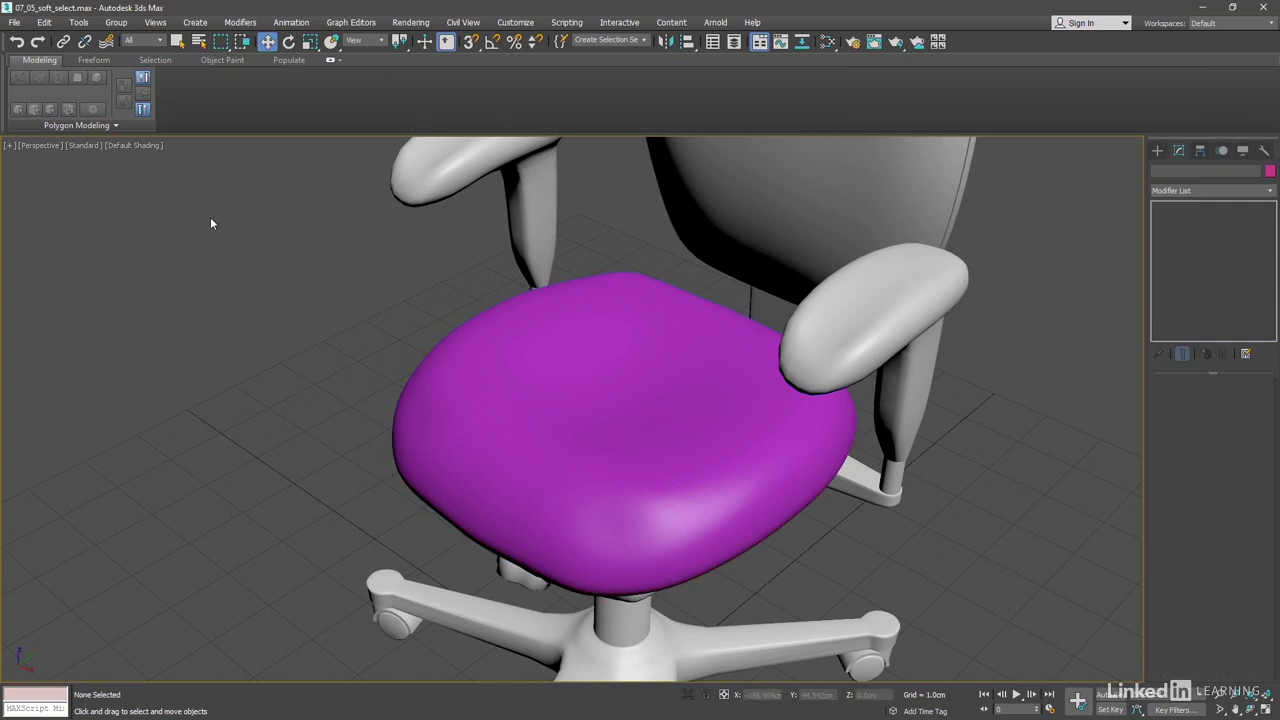